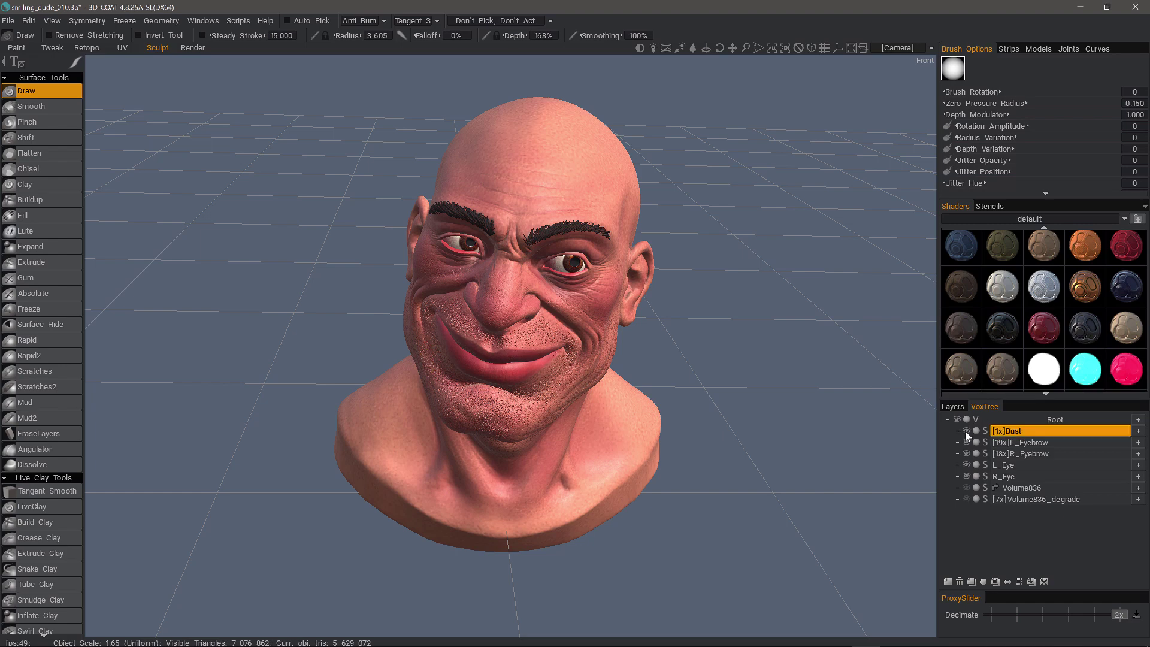
Step: Compare the Volume836_degrade object with the Bust by toggling their visibility, leaving only the Bust of the two shown
{"action": "left_click", "coordinate": [966, 499]}
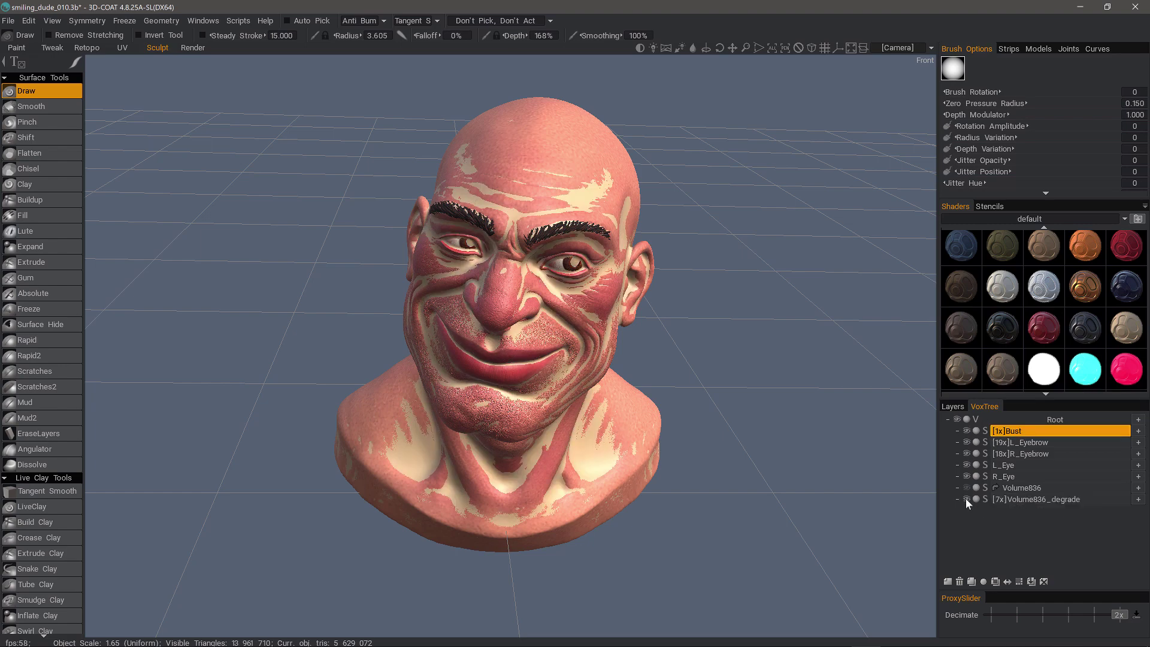
{"action": "left_click", "coordinate": [967, 431]}
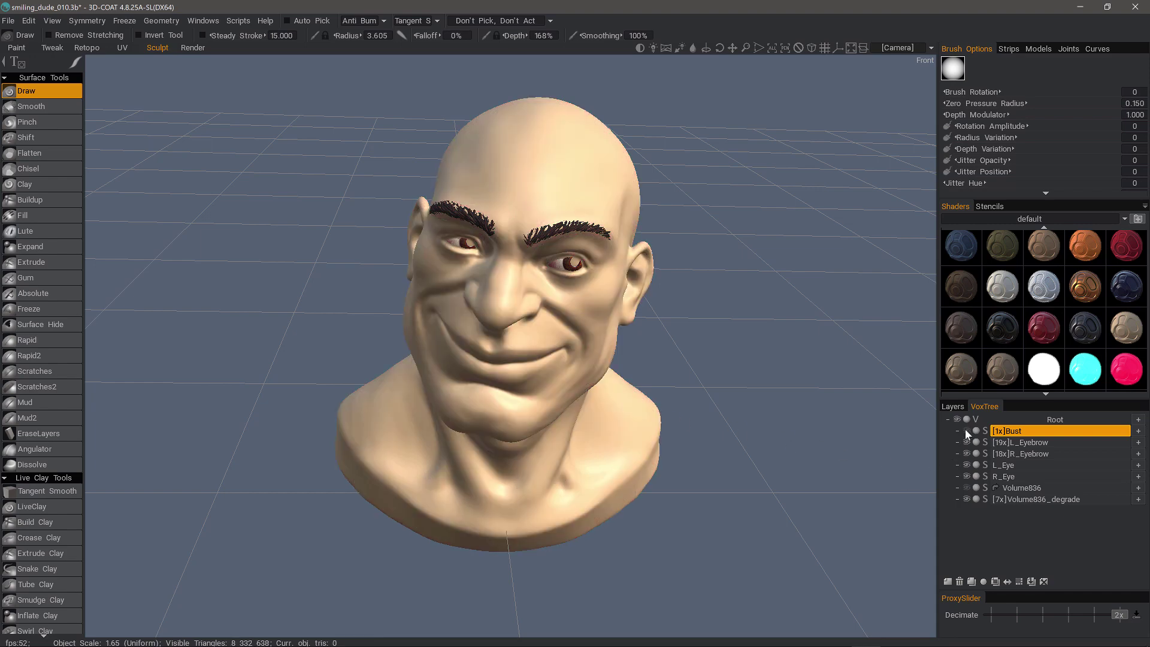
{"action": "left_click", "coordinate": [966, 431]}
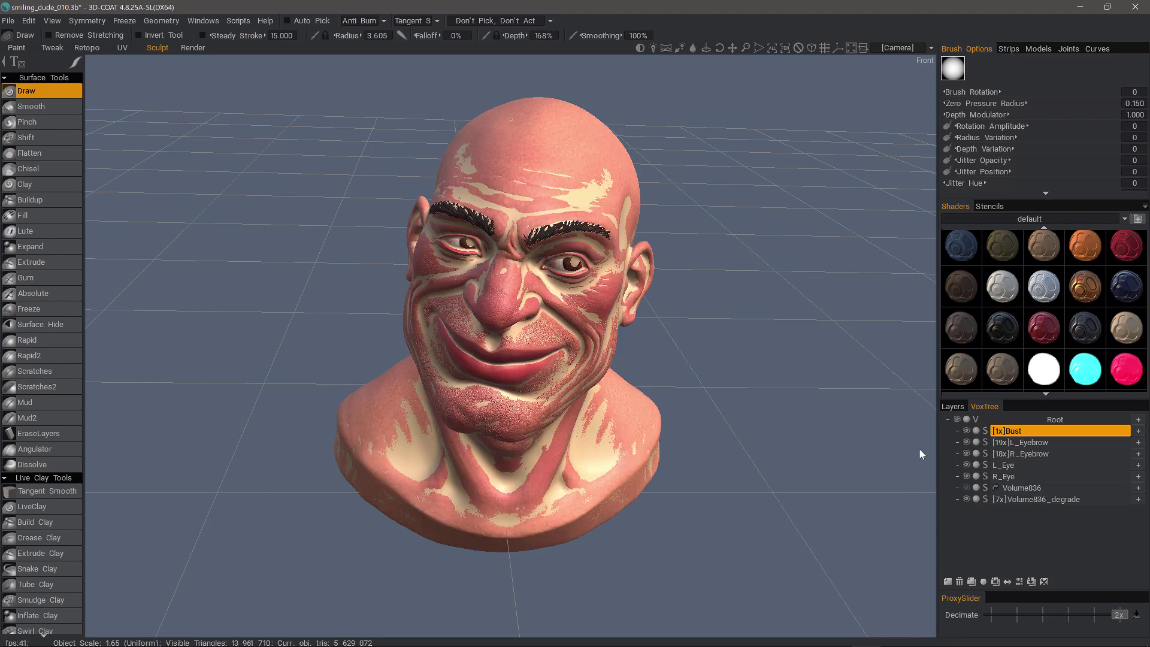
{"action": "left_click", "coordinate": [1022, 429]}
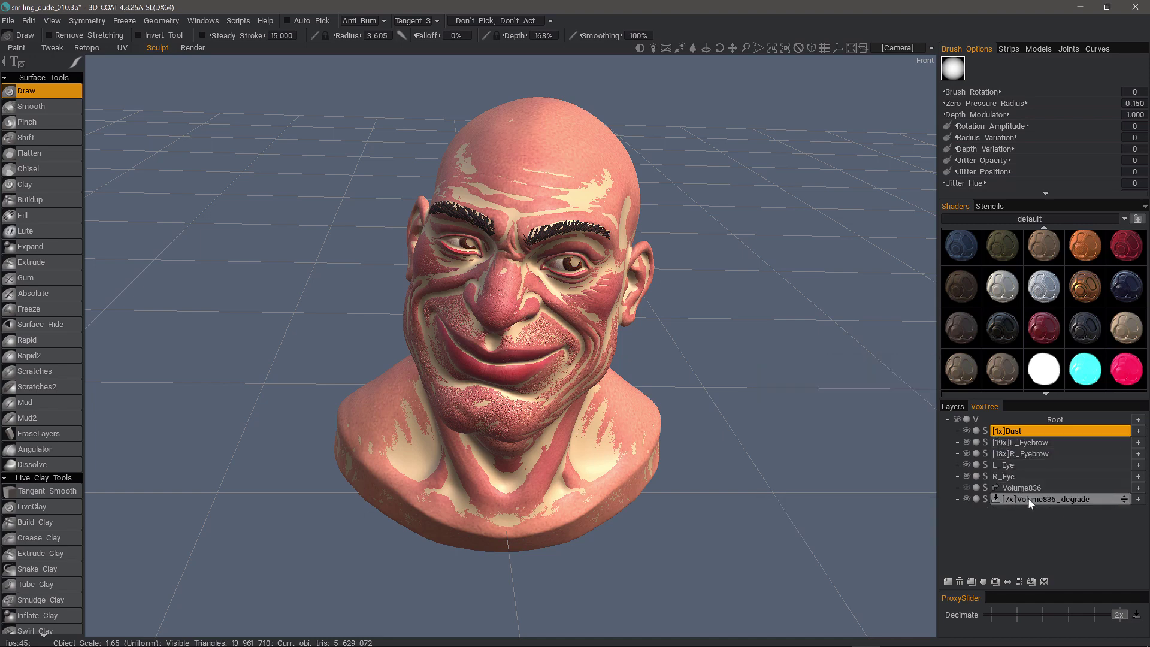
{"action": "left_click", "coordinate": [966, 499]}
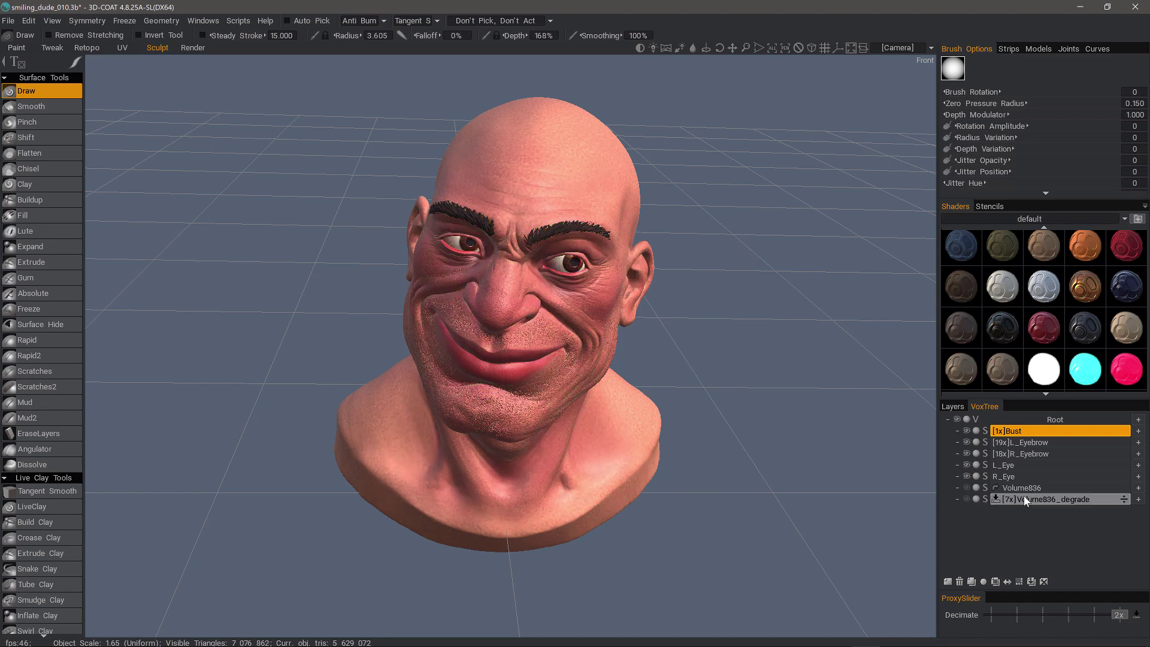
Step: Rename the Volume836_degrade sculpt object as Copy
{"action": "double_click", "coordinate": [1041, 497]}
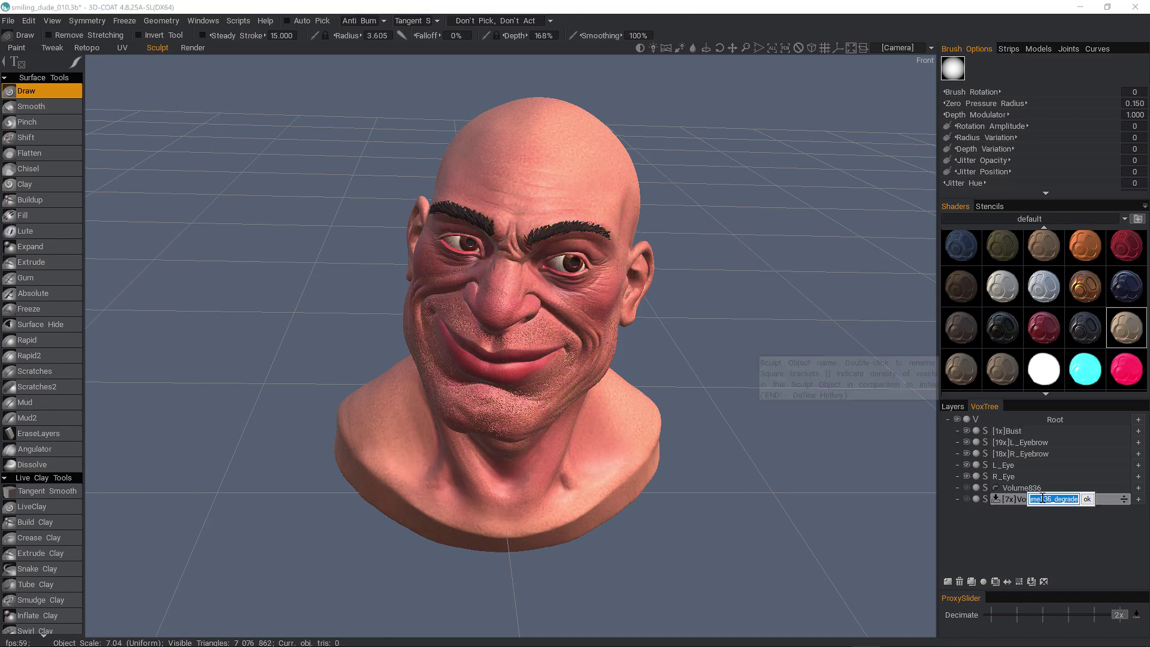
{"action": "type", "text": "Copy"}
{"action": "key", "text": "Return"}
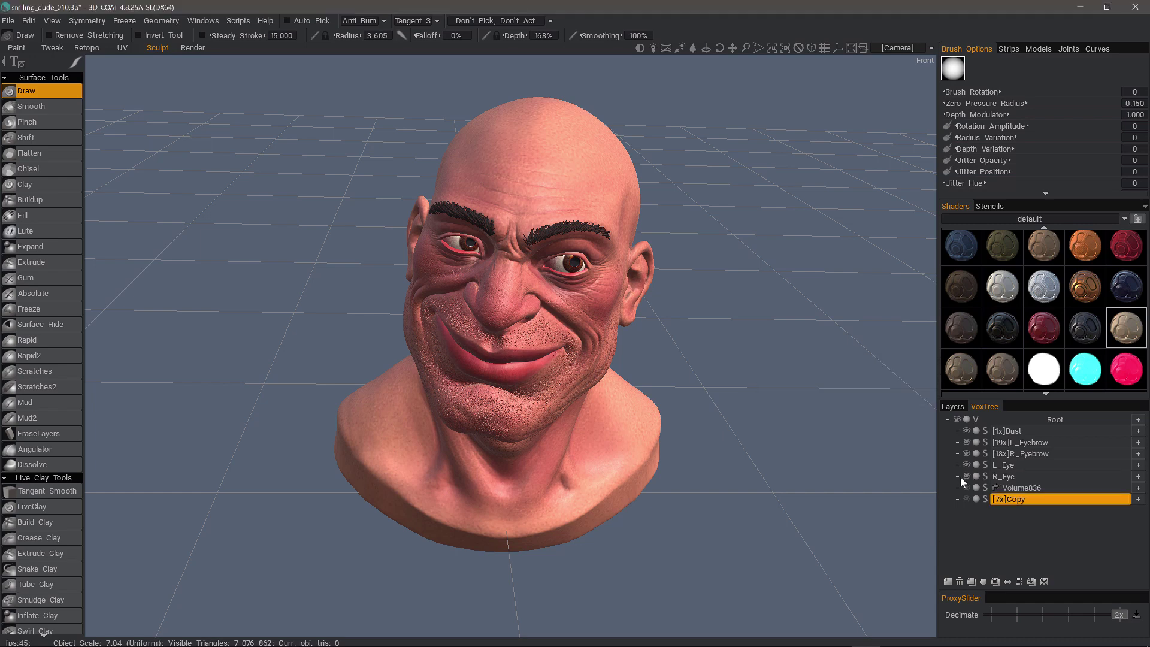
Step: Inspect the separate head parts by hiding the eyes and eyebrows, toggling the Bust, and showing the eyes and eyebrows again
{"action": "left_click", "coordinate": [966, 476]}
{"action": "left_click", "coordinate": [966, 465]}
{"action": "left_click", "coordinate": [966, 453]}
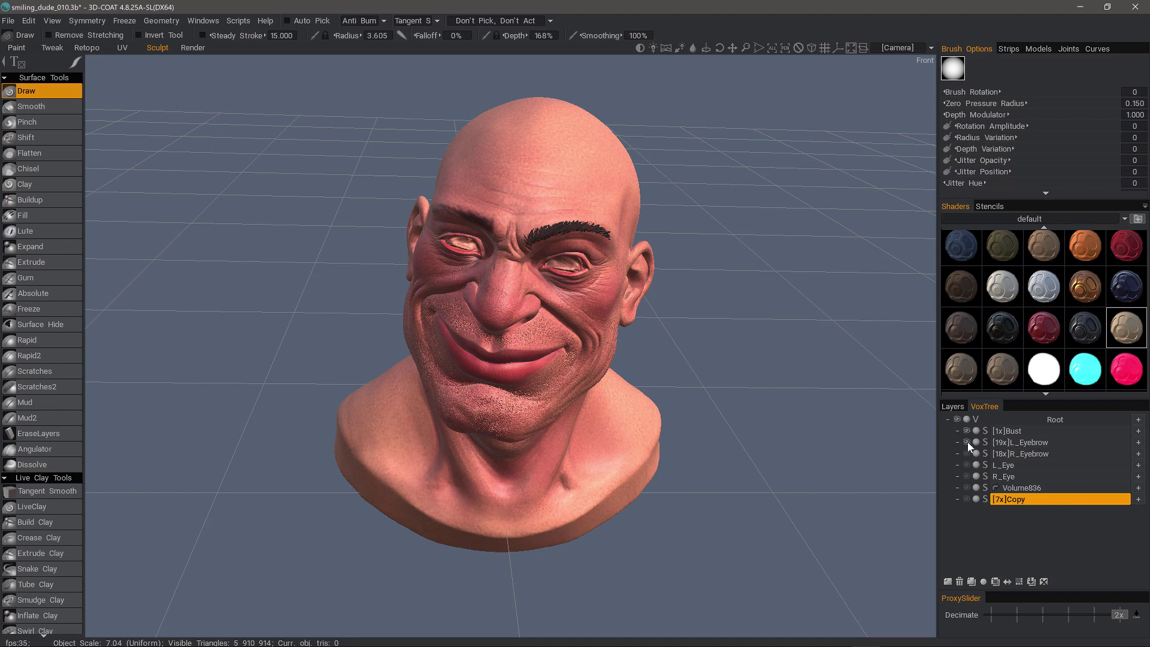
{"action": "left_click", "coordinate": [966, 442]}
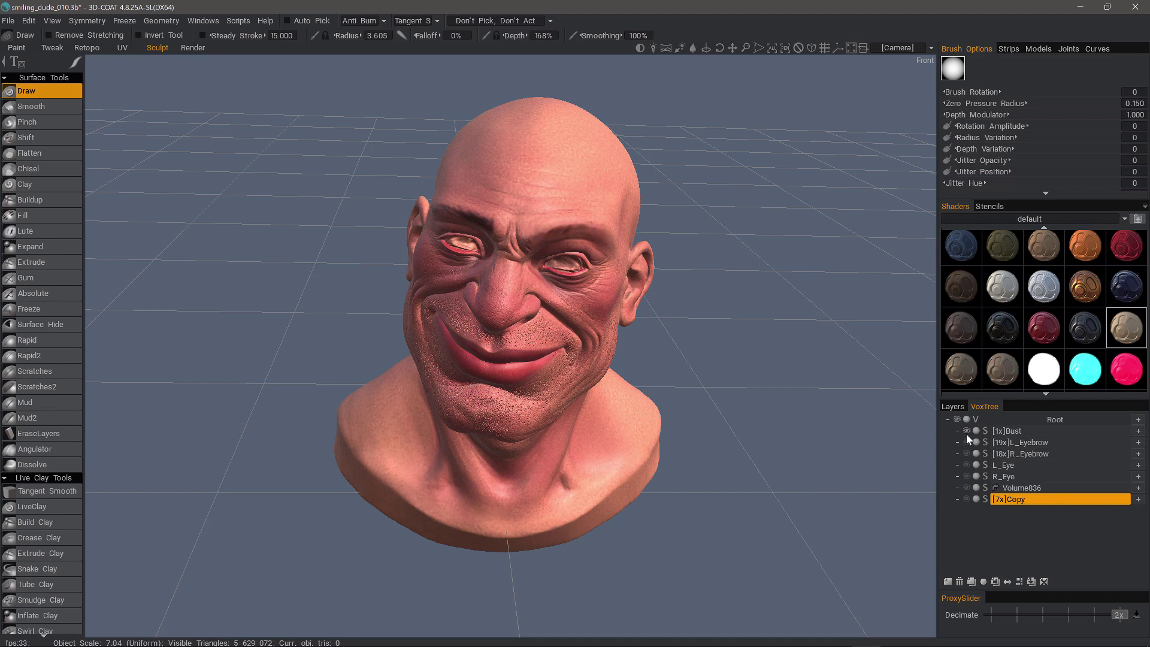
{"action": "left_click", "coordinate": [966, 431]}
{"action": "left_click", "coordinate": [966, 431]}
{"action": "left_click", "coordinate": [966, 442]}
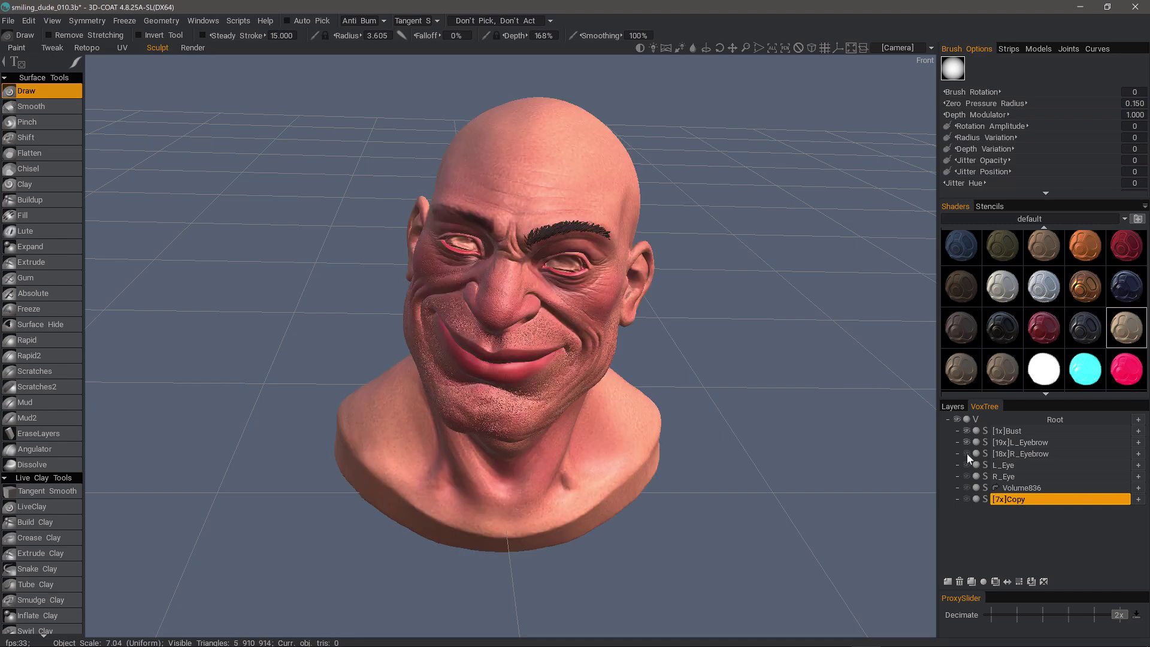
{"action": "left_click", "coordinate": [966, 454]}
{"action": "left_click", "coordinate": [966, 465]}
{"action": "left_click", "coordinate": [966, 475]}
{"action": "left_click", "coordinate": [966, 476]}
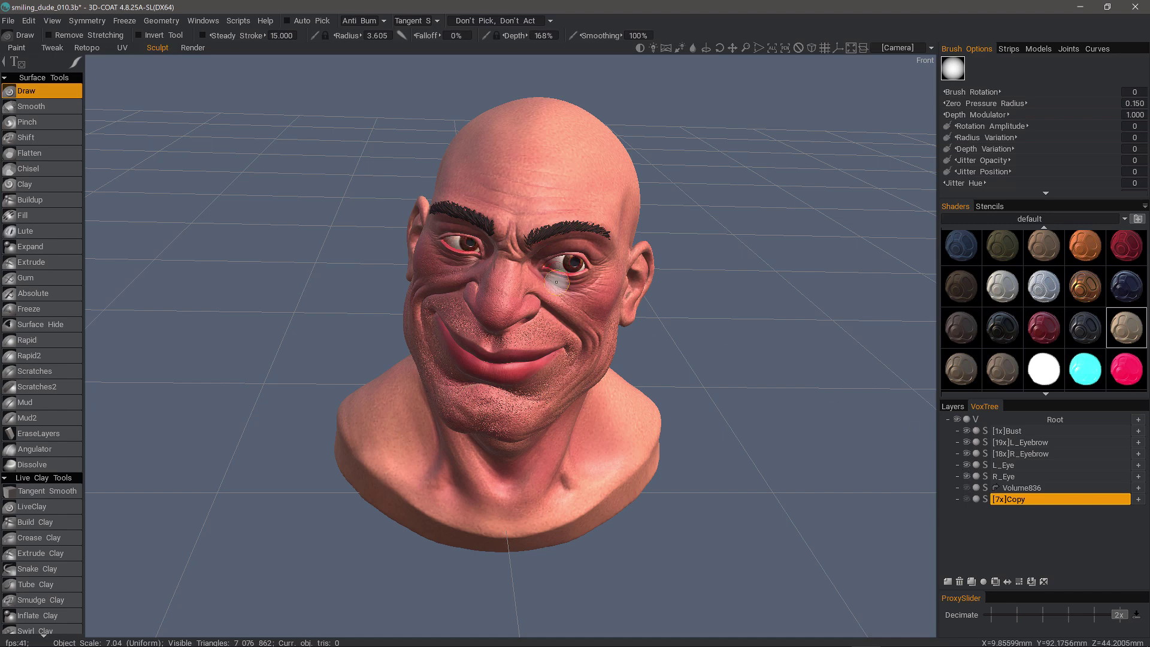
Step: Isolate the Copy object for viewing by showing it, hiding the Bust, both eyebrows and both eyes, and selecting Copy
{"action": "left_click", "coordinate": [966, 499]}
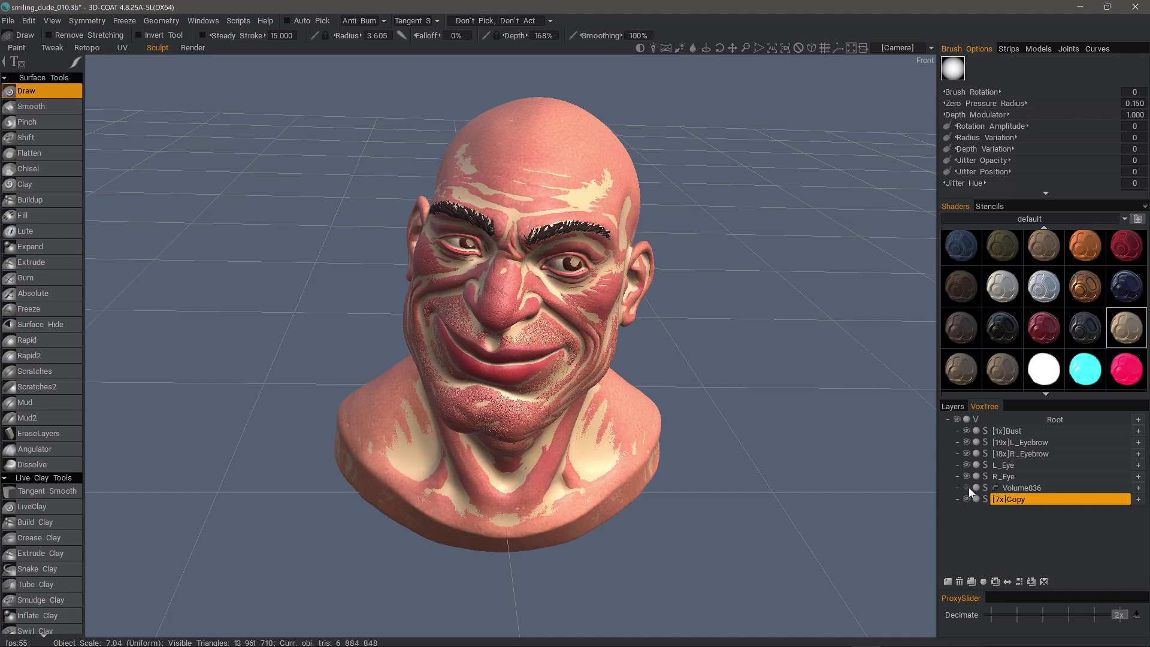
{"action": "left_click", "coordinate": [965, 431]}
{"action": "left_click", "coordinate": [966, 443]}
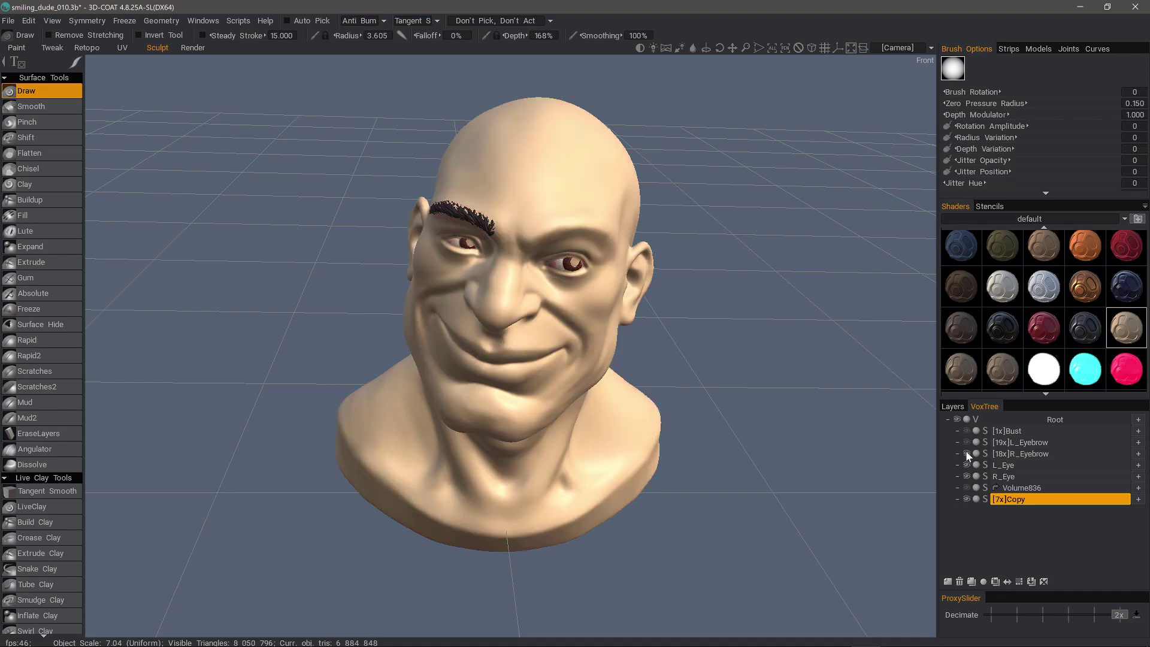
{"action": "left_click", "coordinate": [966, 453]}
{"action": "left_click", "coordinate": [966, 465]}
{"action": "left_click", "coordinate": [966, 476]}
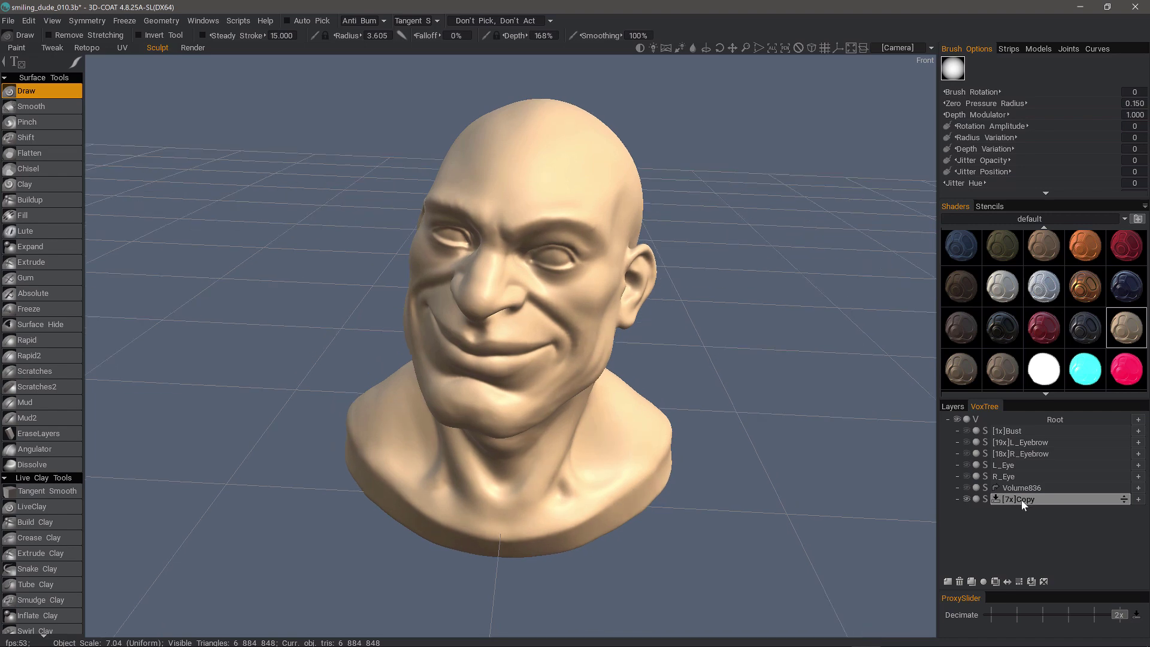
{"action": "left_click", "coordinate": [1022, 500]}
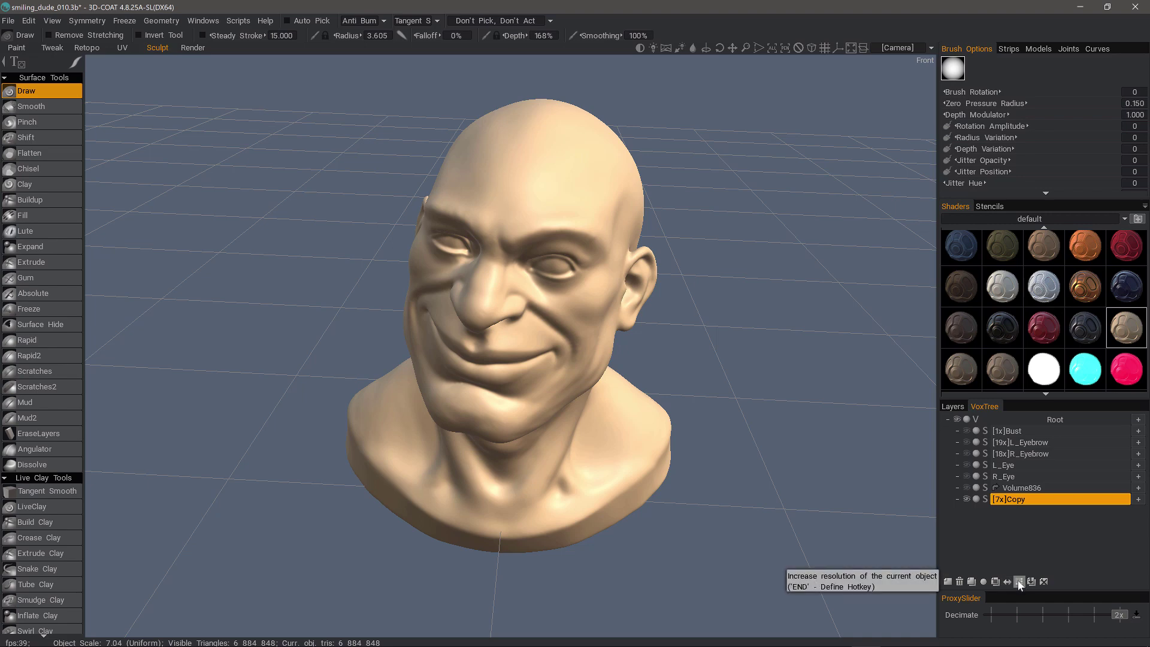
{"action": "scroll", "coordinate": [49, 224], "scroll_direction": "down", "scroll_amount": 10}
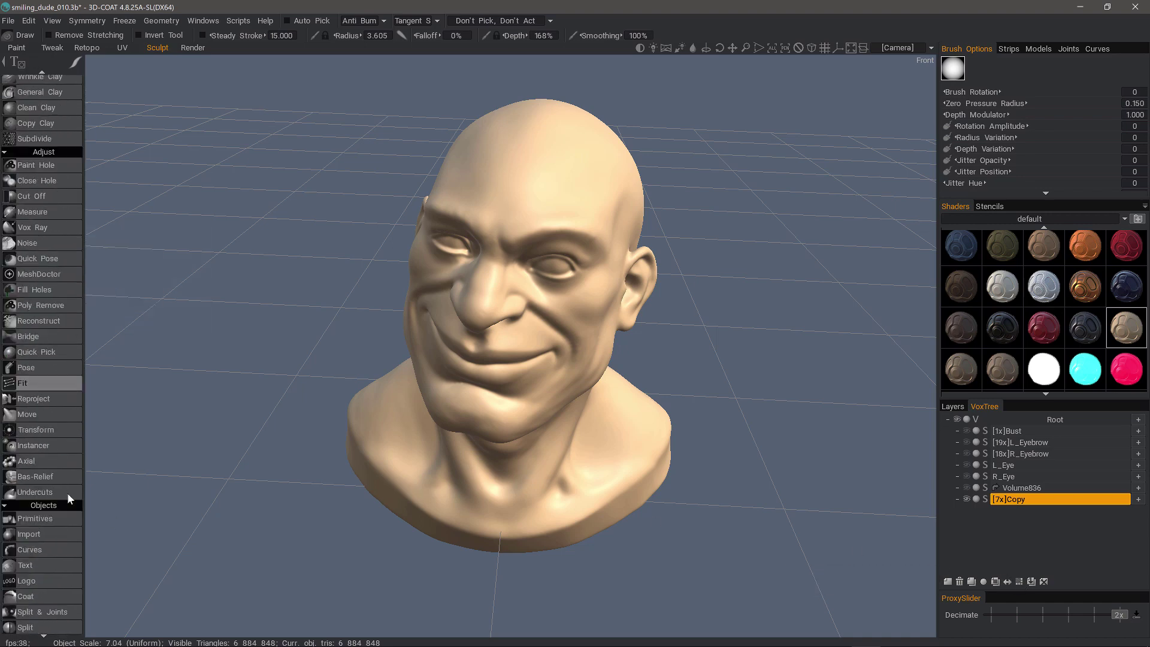
{"action": "scroll", "coordinate": [62, 539], "scroll_direction": "down", "scroll_amount": 5}
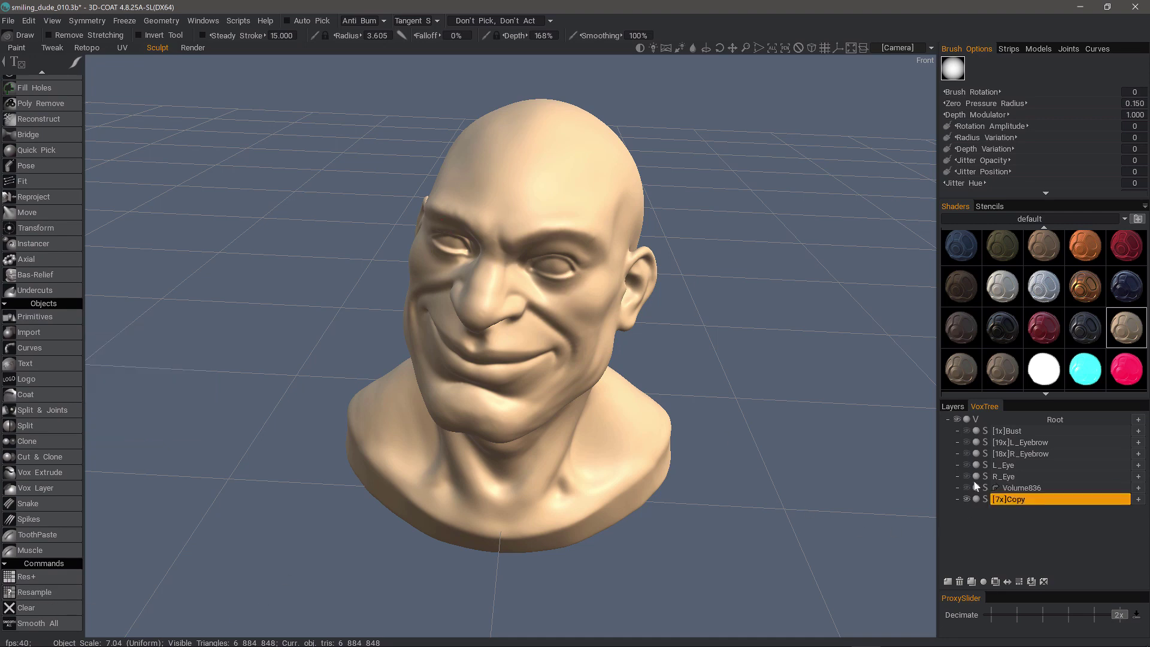
Step: Show the Bust in place of the Copy and examine its sculpted detail from several angles
{"action": "left_click", "coordinate": [967, 499]}
{"action": "left_click", "coordinate": [966, 430]}
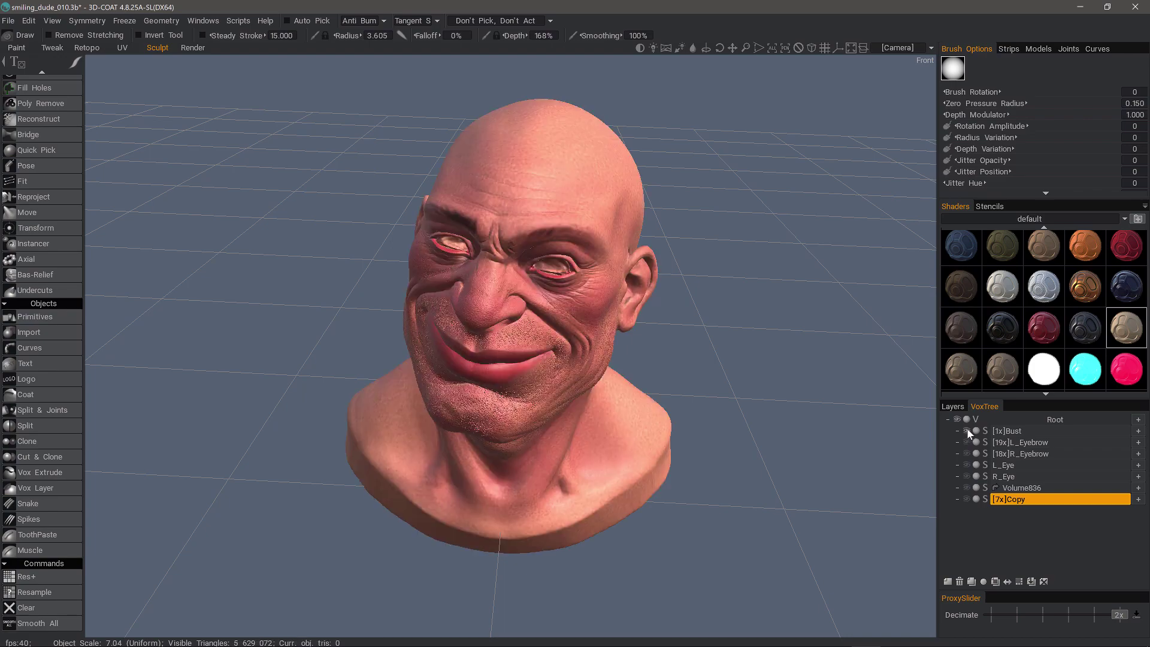
{"action": "mouse_move", "coordinate": [532, 306]}
{"action": "left_mouse_down", "text": "alt"}
{"action": "mouse_move", "coordinate": [552, 392]}
{"action": "mouse_move", "coordinate": [513, 352]}
{"action": "mouse_move", "coordinate": [501, 406]}
{"action": "mouse_move", "coordinate": [483, 415]}
{"action": "mouse_move", "coordinate": [504, 417]}
{"action": "left_mouse_up", "text": "alt"}
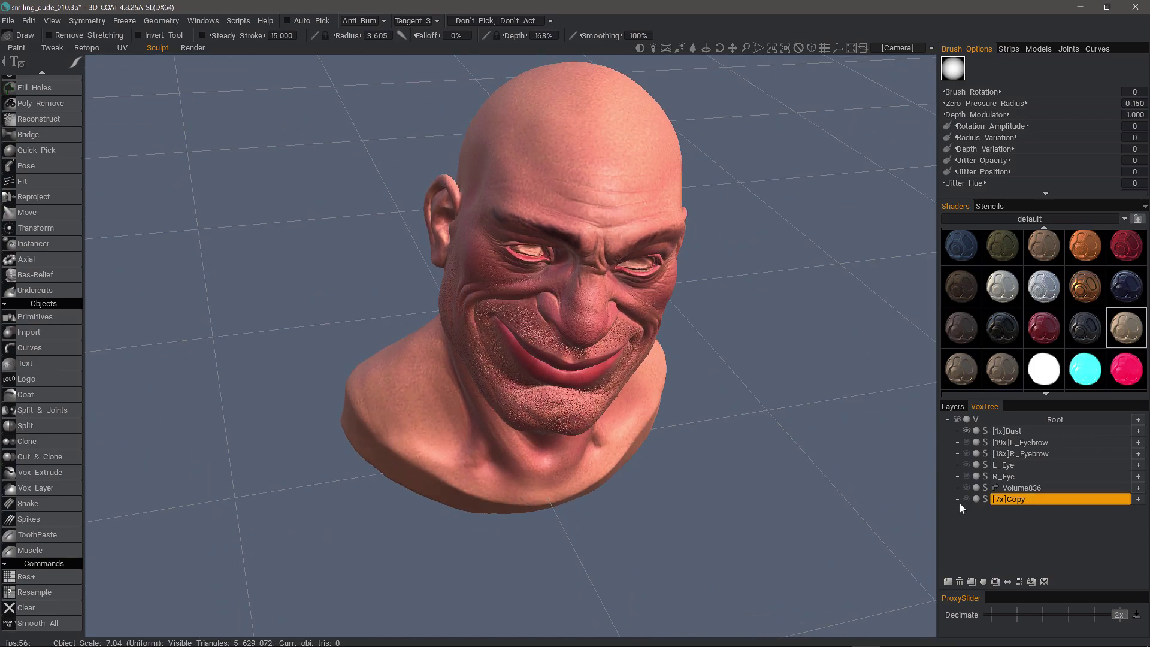
{"action": "mouse_move", "coordinate": [575, 299]}
{"action": "left_mouse_down", "text": "alt"}
{"action": "mouse_move", "coordinate": [601, 279]}
{"action": "mouse_move", "coordinate": [554, 326]}
{"action": "mouse_move", "coordinate": [613, 344]}
{"action": "mouse_move", "coordinate": [610, 329]}
{"action": "left_mouse_up", "text": "alt"}
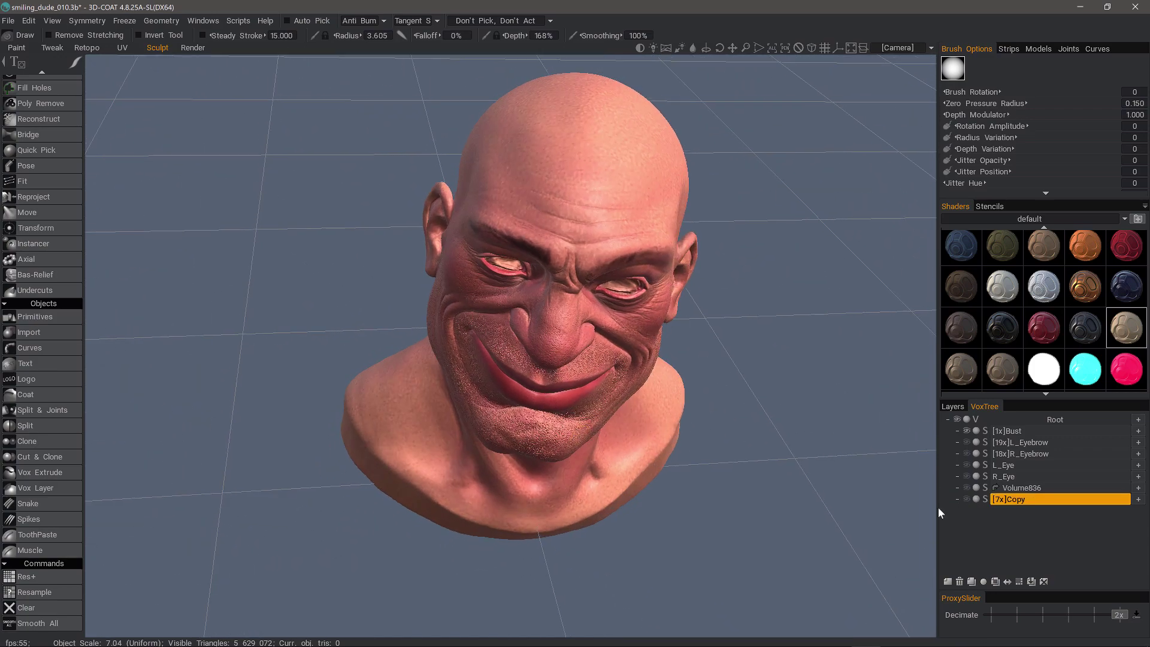
Step: Show the Copy, both eyebrows and both eyes together with the Bust, keeping Copy as the selected object
{"action": "left_click", "coordinate": [966, 499]}
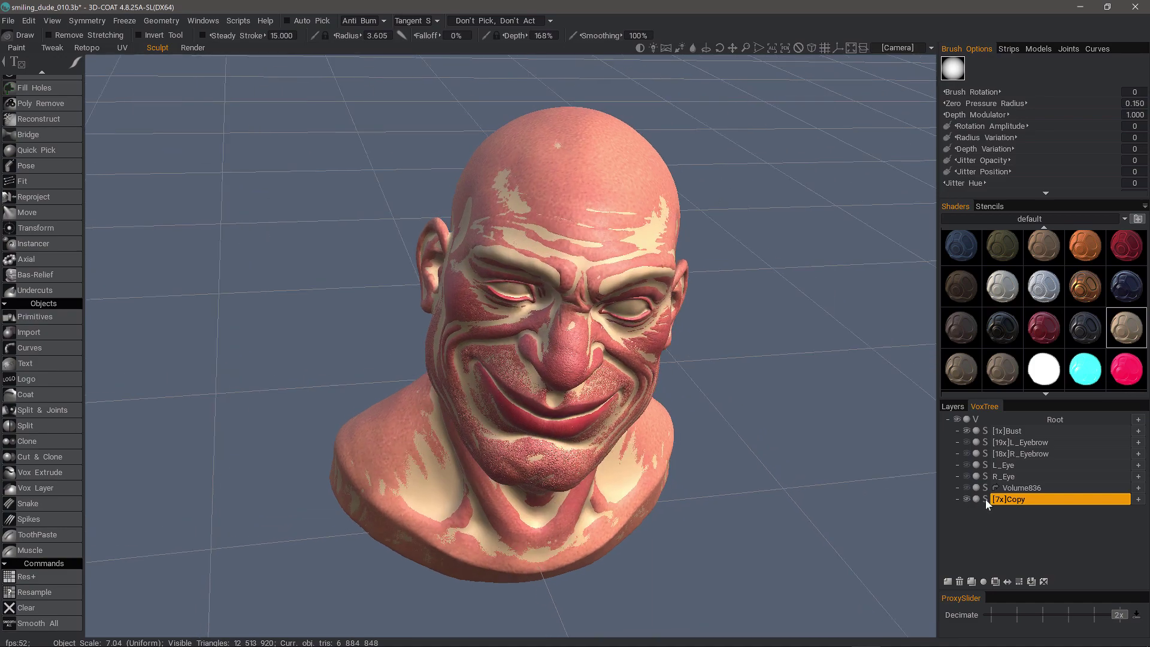
{"action": "left_click", "coordinate": [1000, 499]}
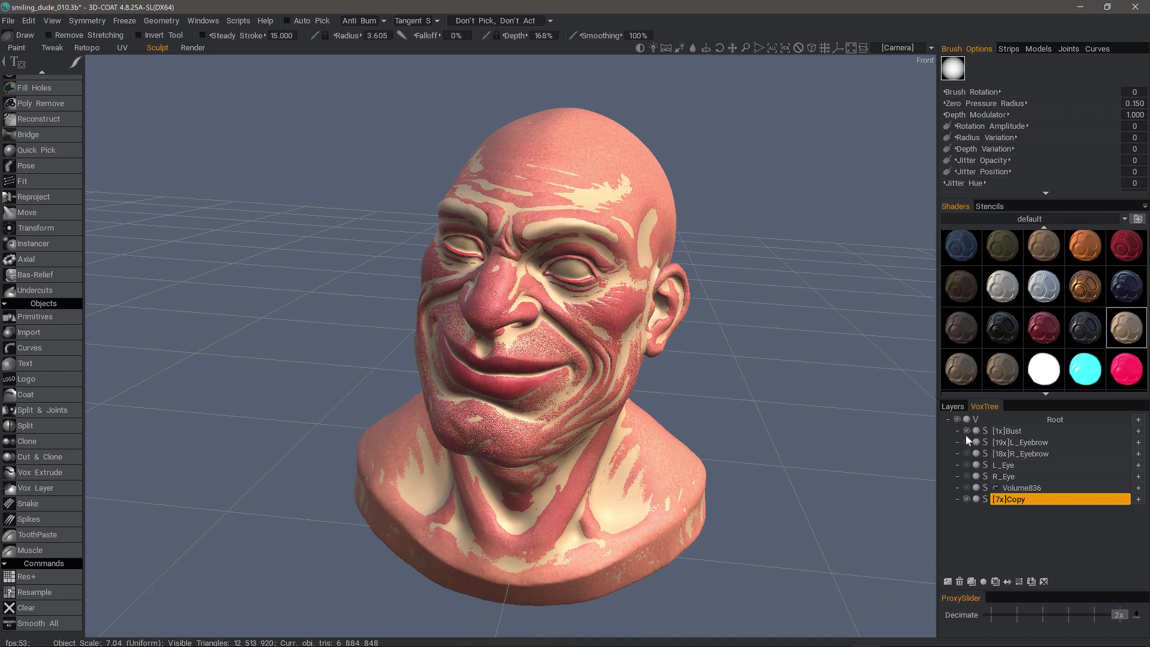
{"action": "left_click", "coordinate": [966, 442]}
{"action": "left_click", "coordinate": [966, 453]}
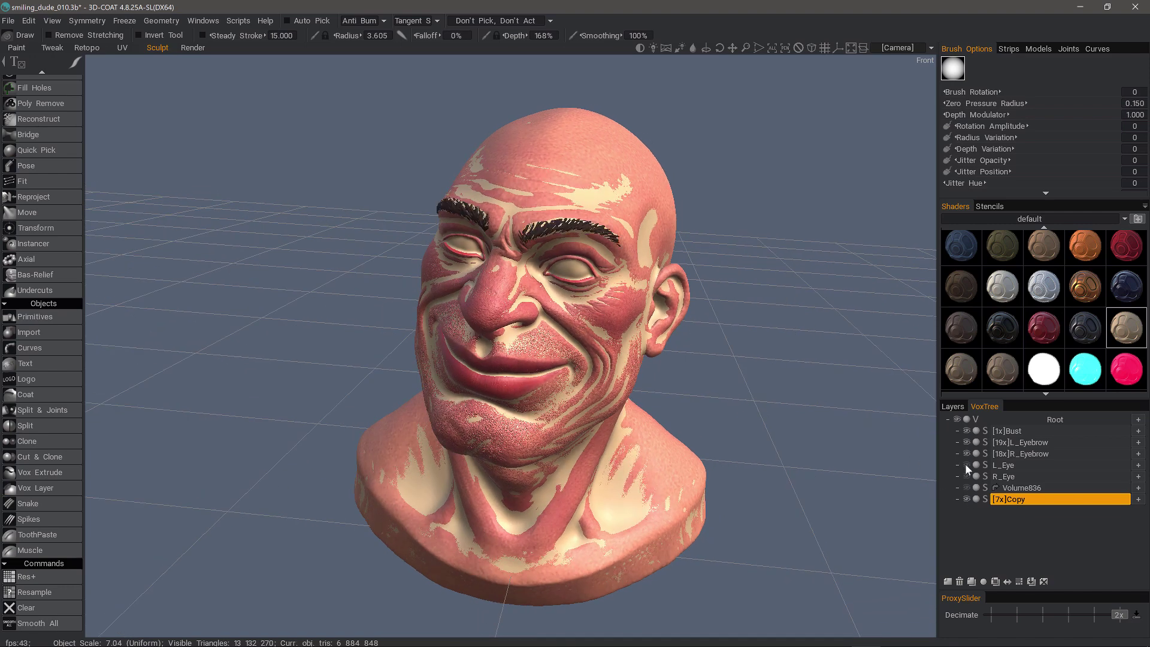
{"action": "left_click", "coordinate": [966, 464]}
{"action": "left_click", "coordinate": [966, 476]}
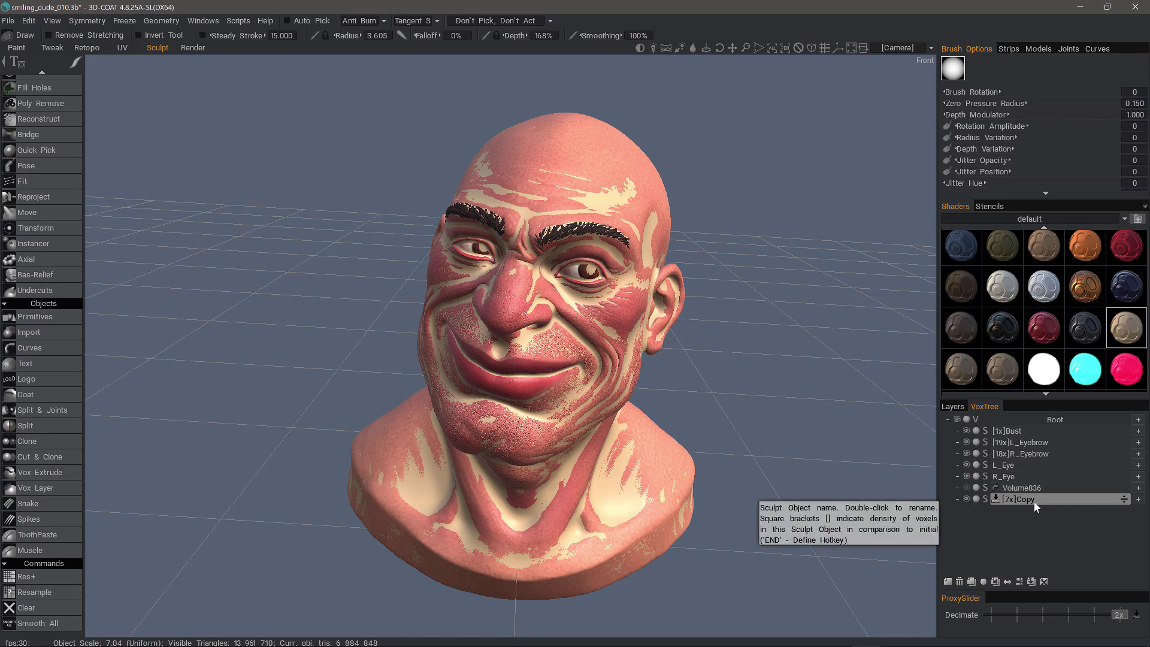
{"action": "left_click", "coordinate": [1034, 501]}
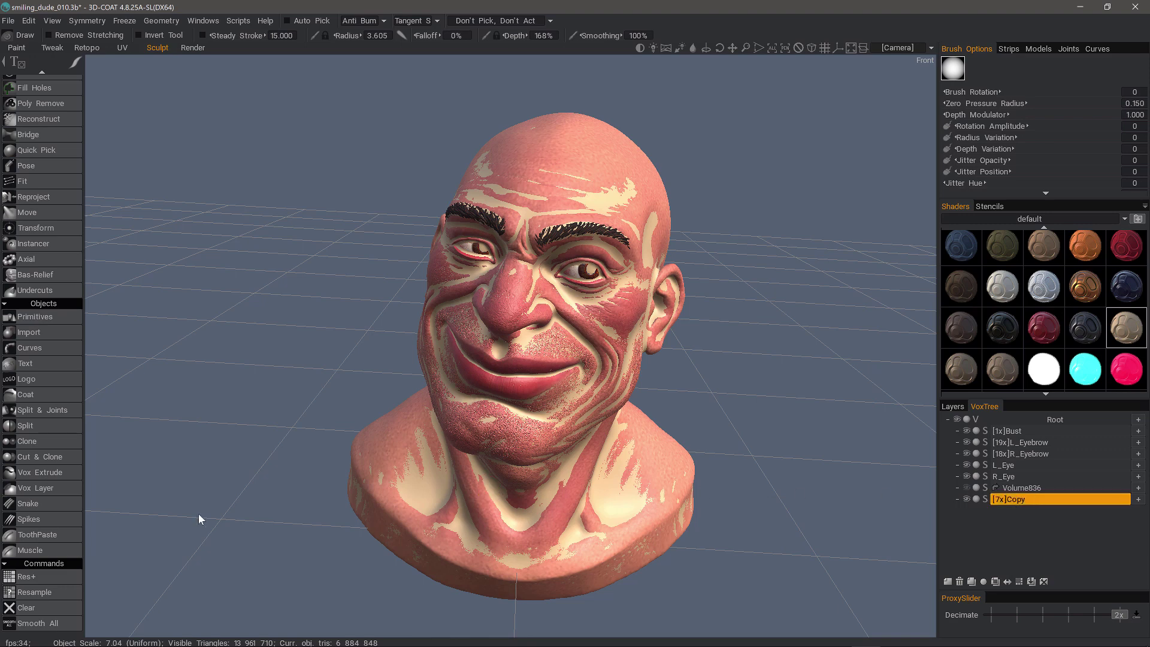
Step: Activate the Reproject tool for the Copy, keep the nearest snapping projection method, and turn off Re-project color
{"action": "scroll", "coordinate": [66, 333], "scroll_direction": "up", "scroll_amount": 6}
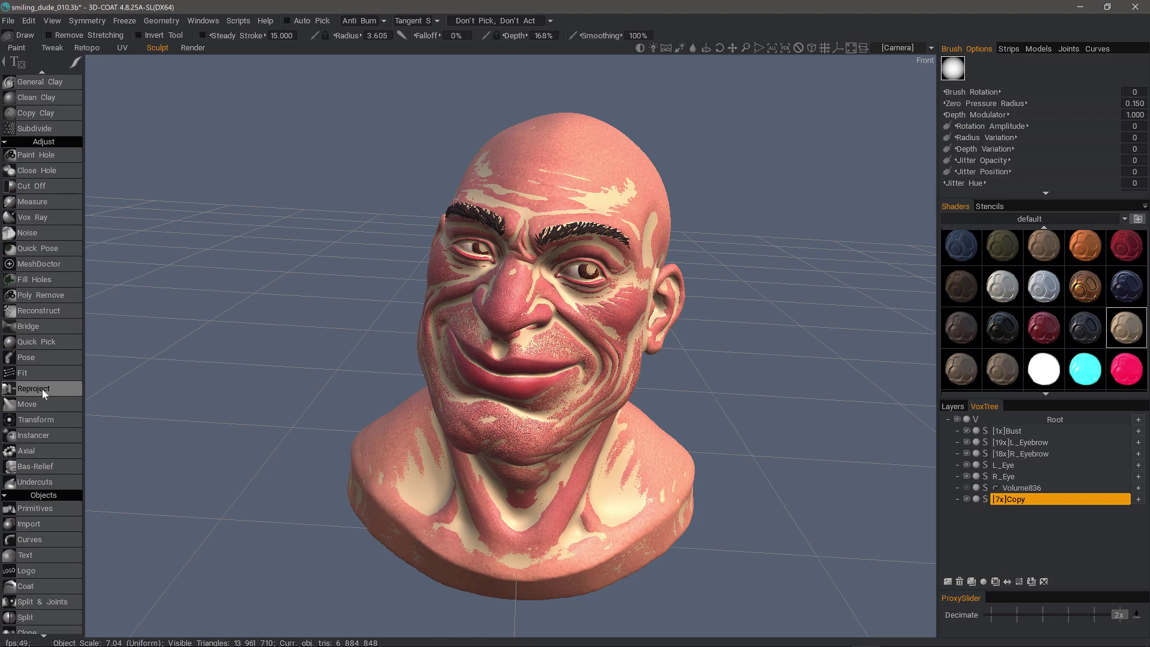
{"action": "left_click", "coordinate": [47, 387]}
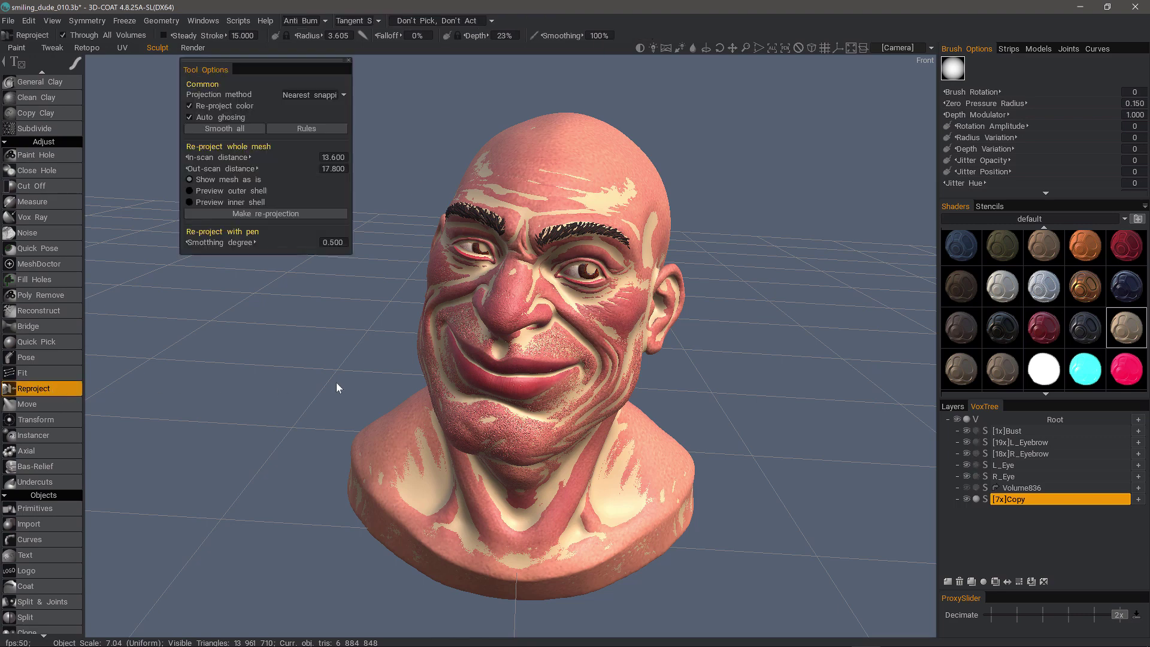
{"action": "left_click_drag", "start_coordinate": [287, 70], "coordinate": [306, 146]}
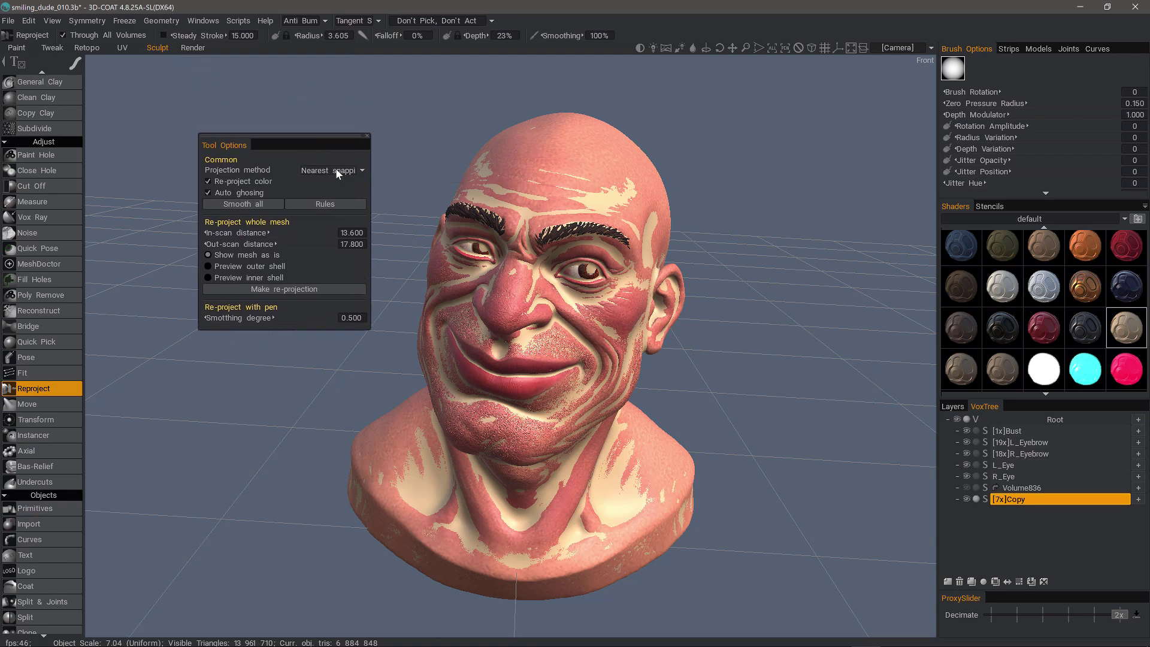
{"action": "left_click", "coordinate": [337, 170]}
{"action": "left_click", "coordinate": [327, 169]}
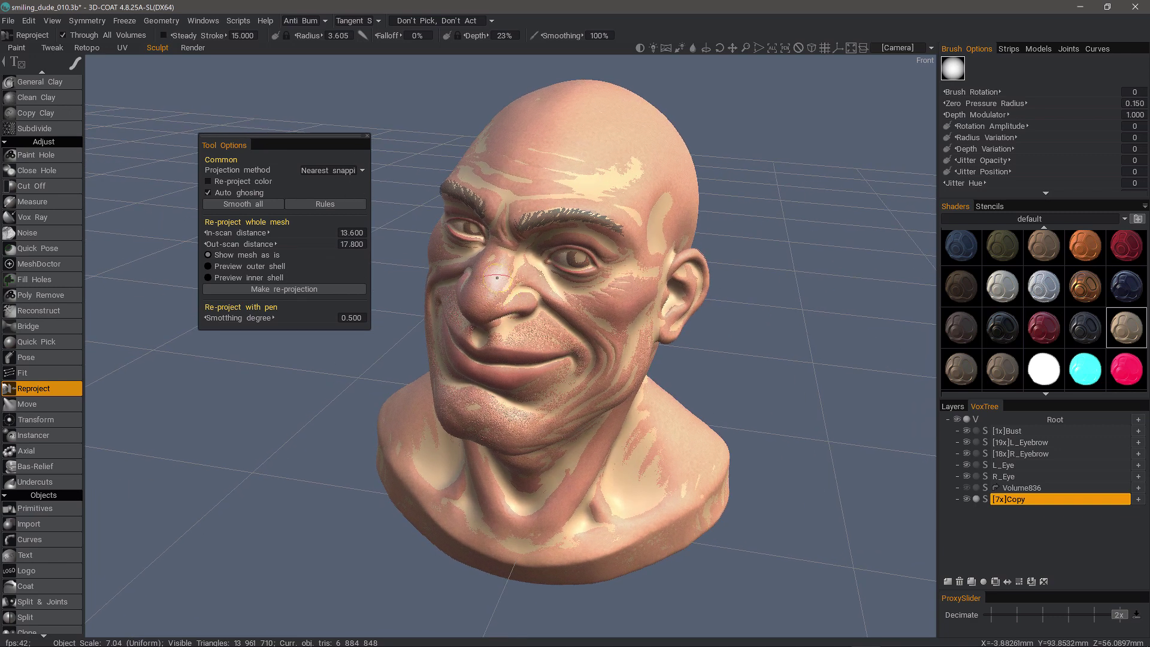
Step: Compare the overlapping meshes with auto ghosting off and on, and read the Reproject tool's rules
{"action": "left_click", "coordinate": [208, 192]}
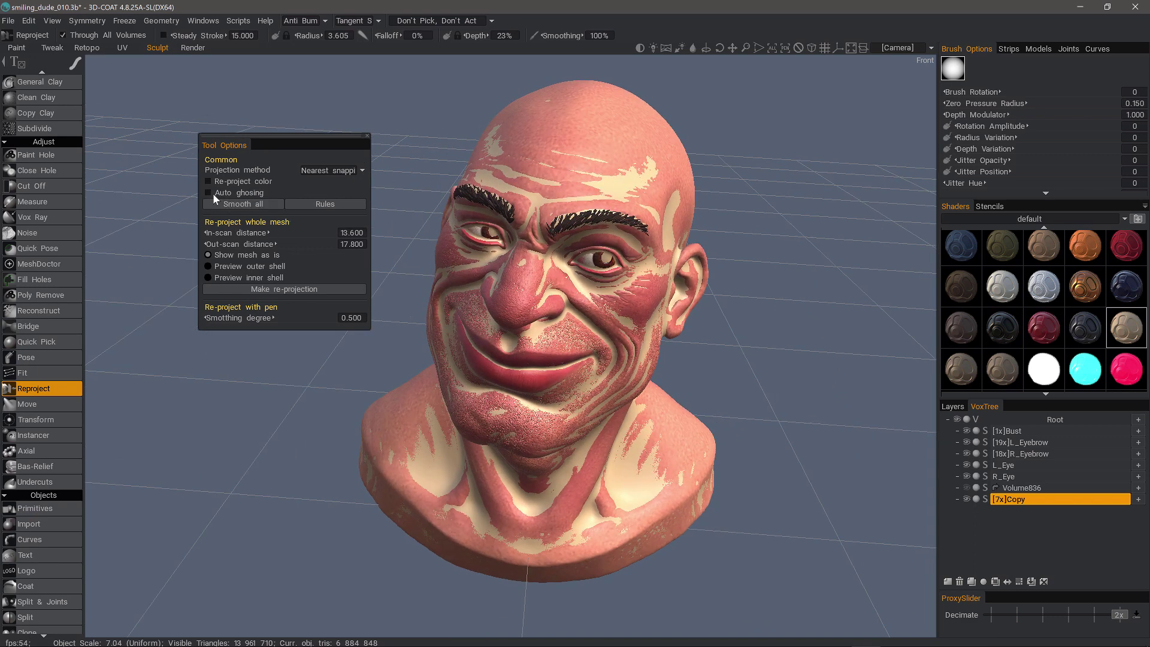
{"action": "left_click", "coordinate": [208, 192]}
{"action": "left_click_drag", "start_coordinate": [406, 276], "coordinate": [415, 279]}
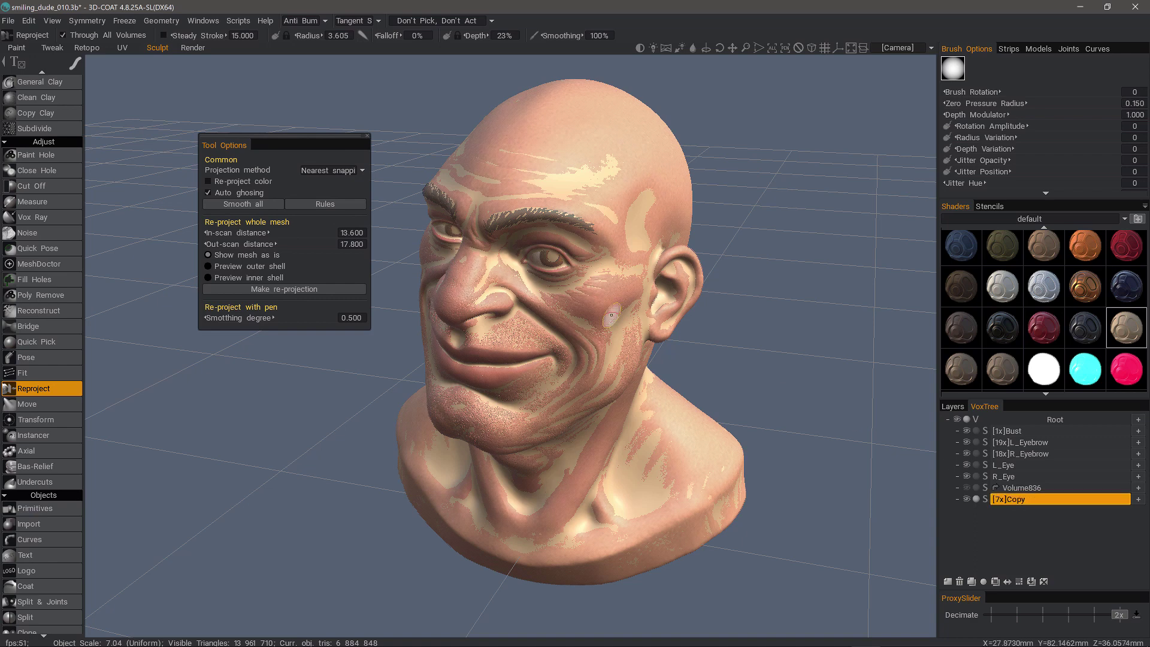
{"action": "left_click", "coordinate": [324, 204]}
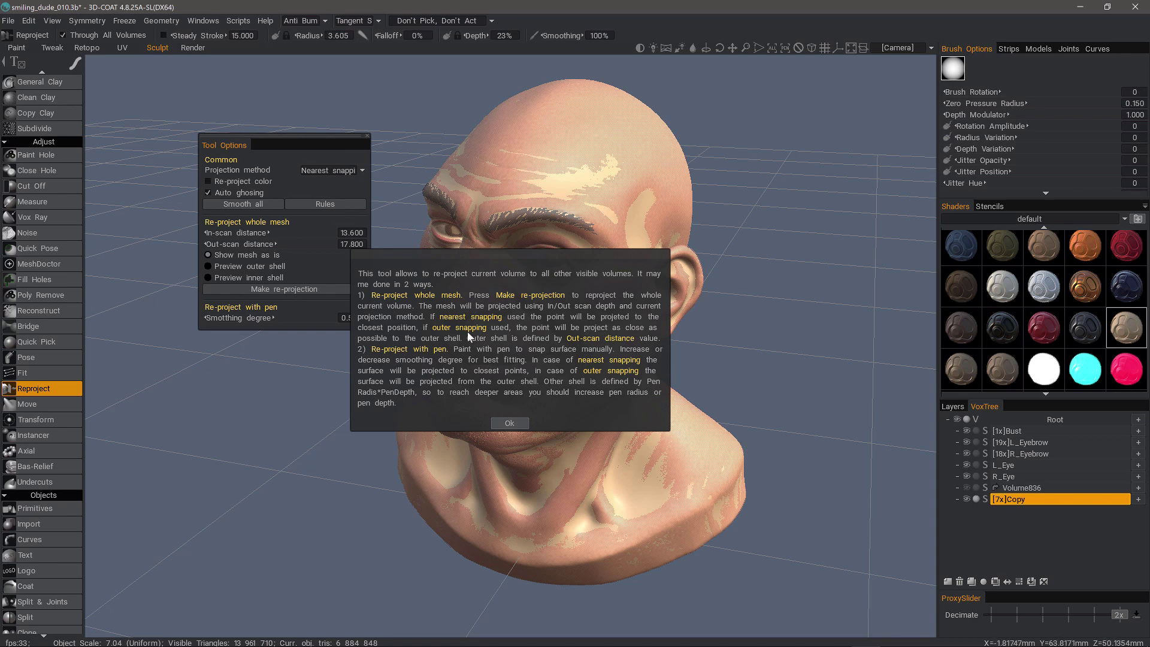
{"action": "left_click", "coordinate": [510, 423]}
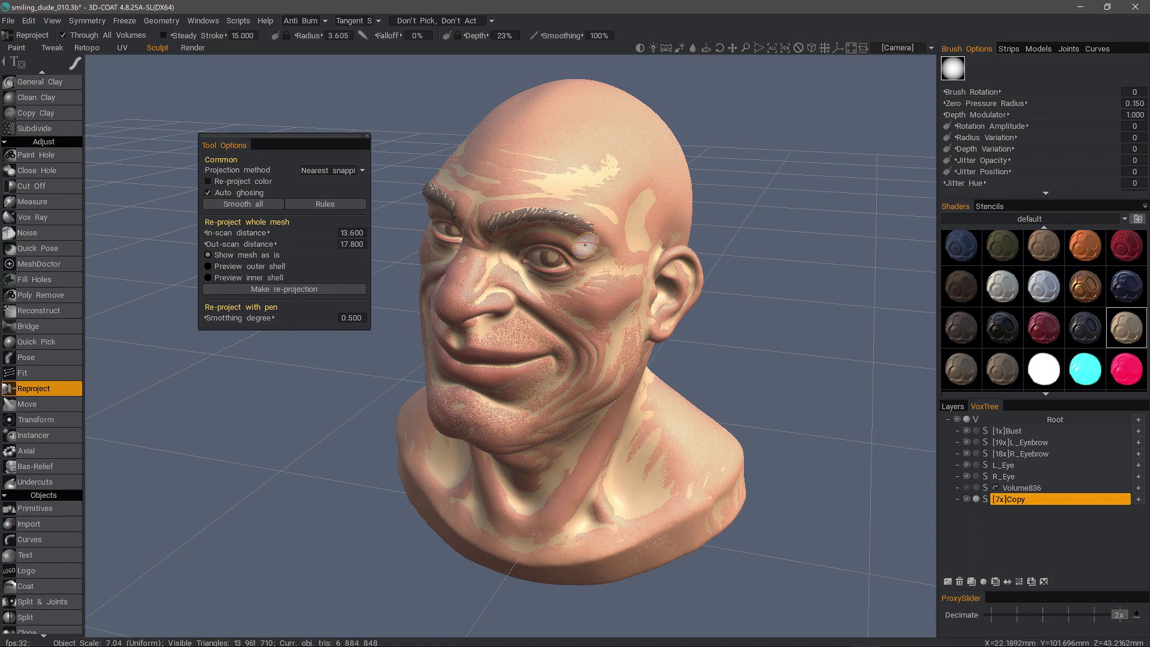
Step: Brush the Bust's detail onto the Copy around the nose and adjoining cheek with Reproject, reducing the brush radius to 2.664
{"action": "mouse_move", "coordinate": [588, 287]}
{"action": "left_mouse_down"}
{"action": "mouse_move", "coordinate": [596, 273]}
{"action": "mouse_move", "coordinate": [554, 289]}
{"action": "mouse_move", "coordinate": [487, 259]}
{"action": "mouse_move", "coordinate": [495, 253]}
{"action": "mouse_move", "coordinate": [482, 263]}
{"action": "mouse_move", "coordinate": [527, 270]}
{"action": "left_mouse_up"}
{"action": "right_click_drag", "start_coordinate": [527, 269], "coordinate": [485, 319], "text": "alt"}
{"action": "left_click_drag", "start_coordinate": [485, 319], "coordinate": [475, 317], "text": "alt"}
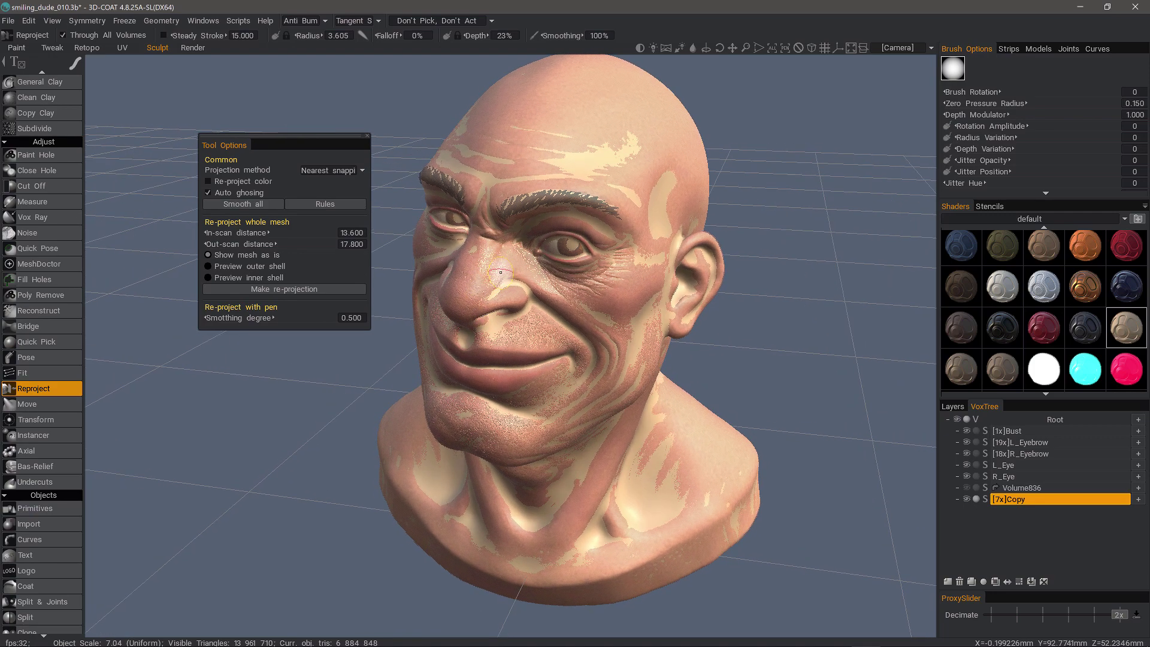
{"action": "scroll", "coordinate": [503, 275], "scroll_direction": "down", "scroll_amount": 3}
{"action": "mouse_move", "coordinate": [507, 276]}
{"action": "left_mouse_down"}
{"action": "mouse_move", "coordinate": [518, 284]}
{"action": "mouse_move", "coordinate": [497, 289]}
{"action": "left_mouse_up"}
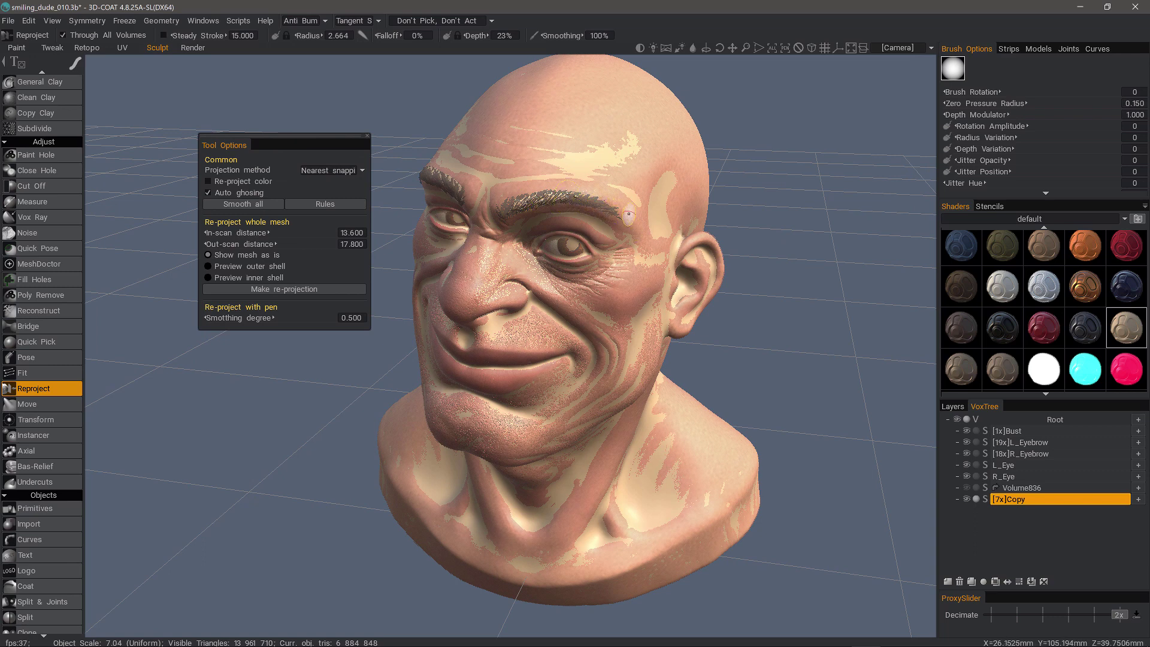
Step: Undo the Reproject brush strokes made on the Copy around the nose and cheek
{"action": "key", "text": "ctrl+z"}
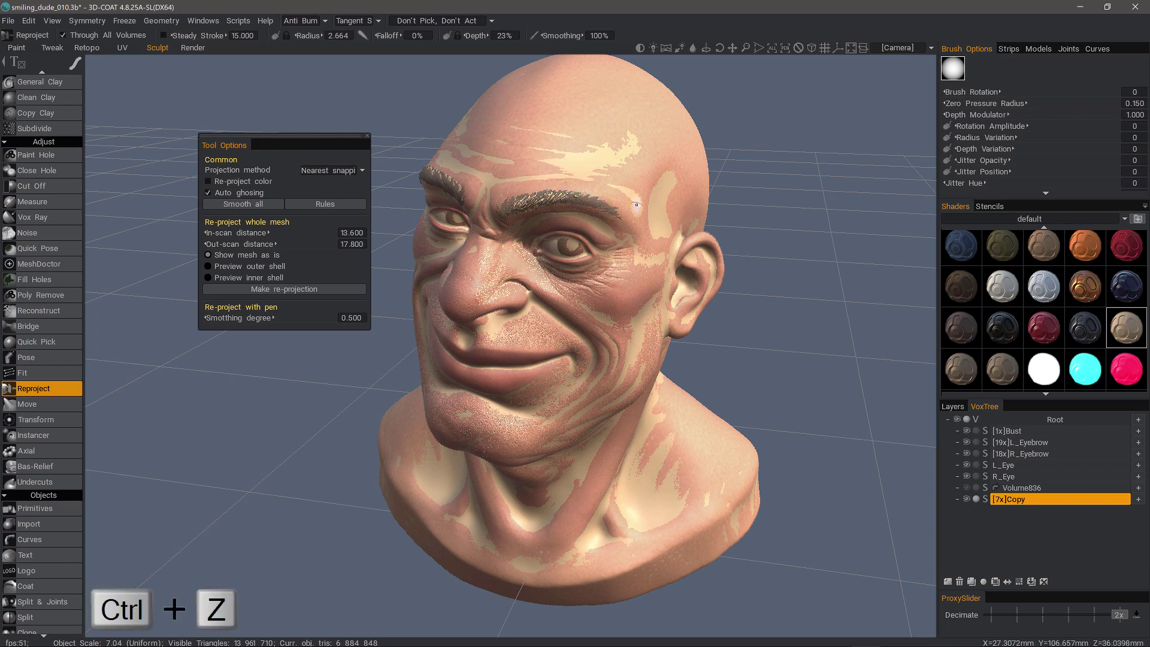
{"action": "key", "text": "ctrl+z"}
{"action": "key", "text": "ctrl+z"}
{"action": "key", "text": "ctrl+z"}
{"action": "key", "text": "ctrl+z"}
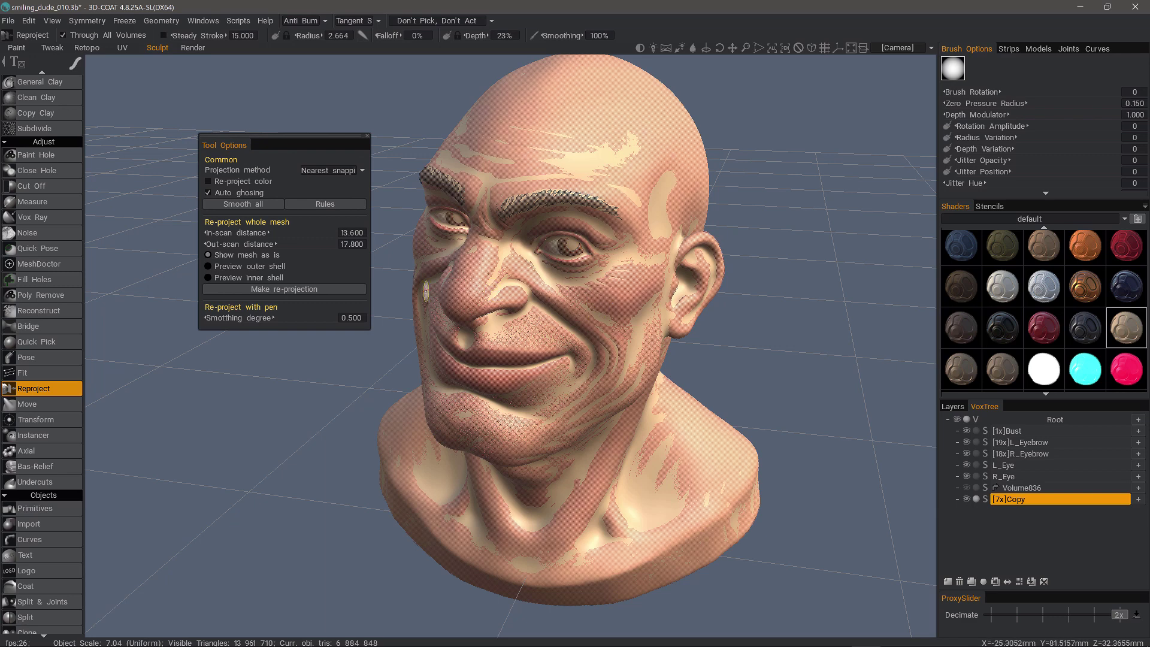
Step: Compare the outer and inner shell previews of the whole-mesh re-projection, and set the out-scan distance to 23.000 with the outer shell shown
{"action": "left_click", "coordinate": [208, 266]}
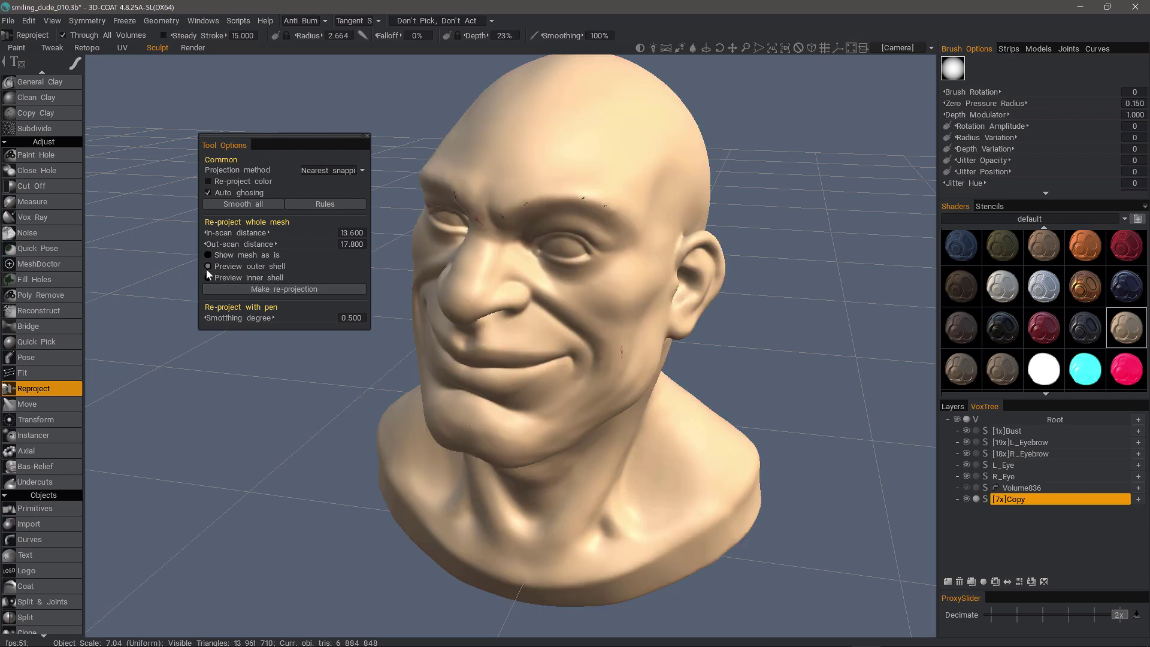
{"action": "left_click", "coordinate": [208, 278]}
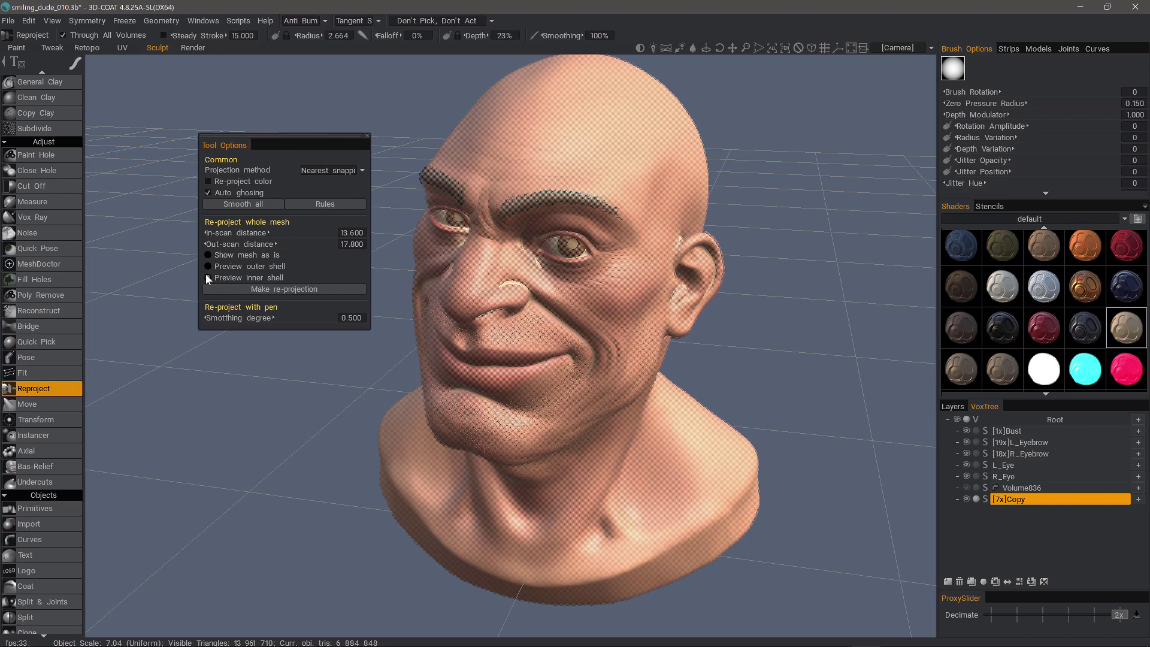
{"action": "left_click", "coordinate": [208, 266]}
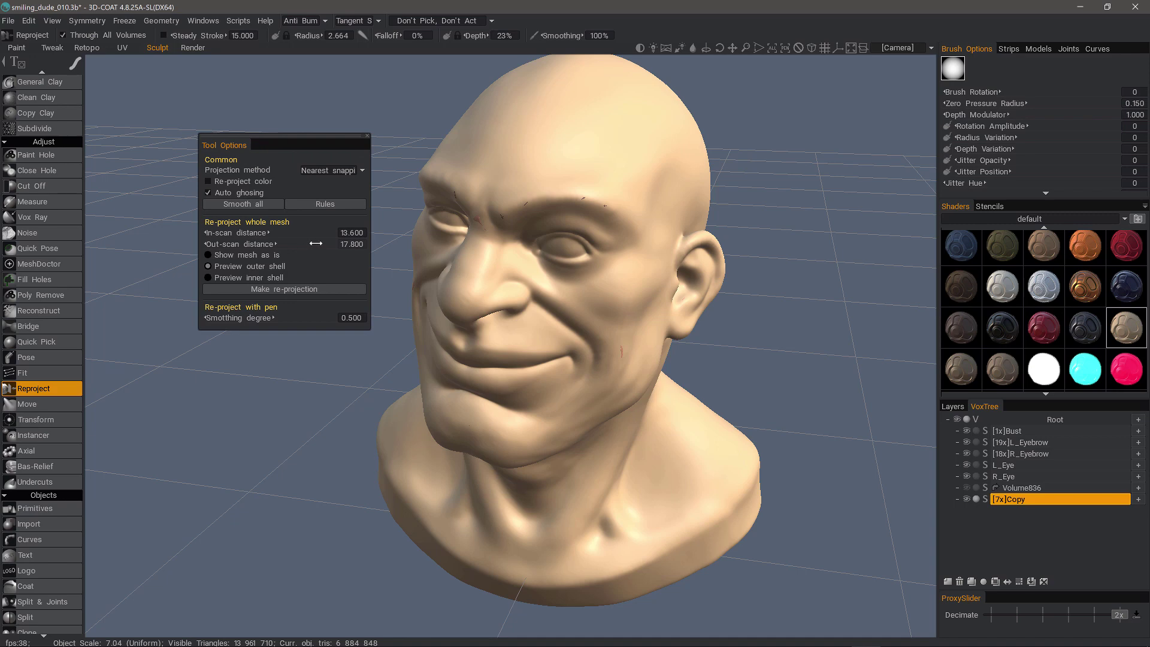
{"action": "mouse_move", "coordinate": [316, 243]}
{"action": "left_mouse_down"}
{"action": "mouse_move", "coordinate": [266, 243]}
{"action": "mouse_move", "coordinate": [314, 245]}
{"action": "left_mouse_up"}
Step: Preview the inner shell and set the in-scan distance to 30.200
{"action": "left_click", "coordinate": [209, 277]}
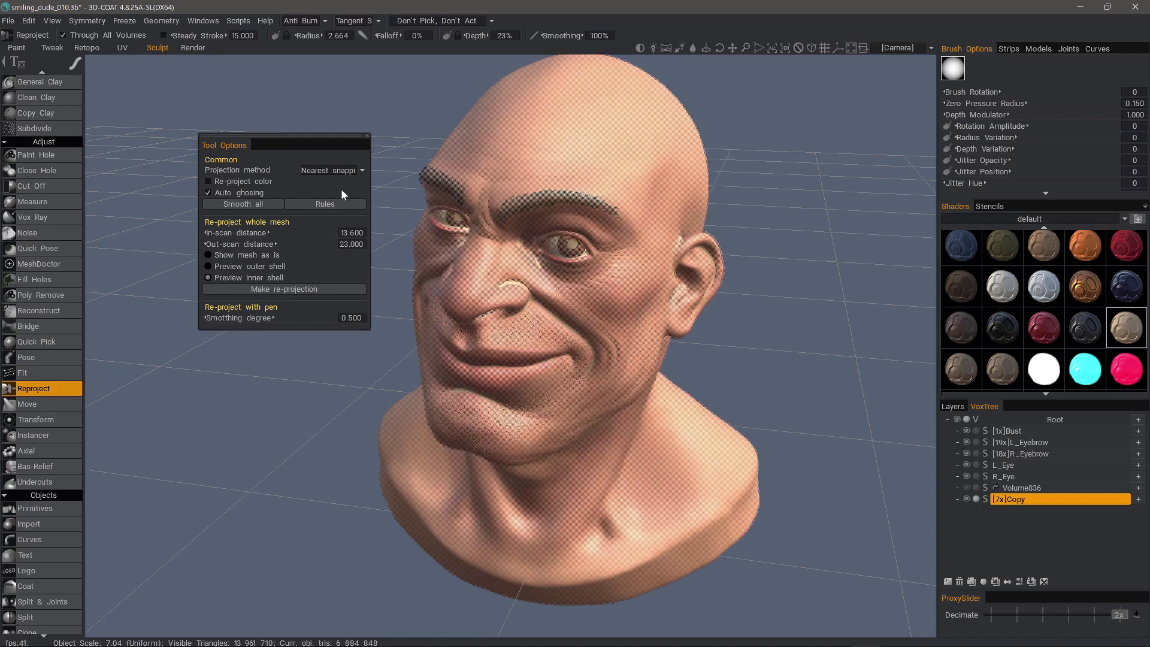
{"action": "left_click_drag", "start_coordinate": [283, 233], "coordinate": [275, 231]}
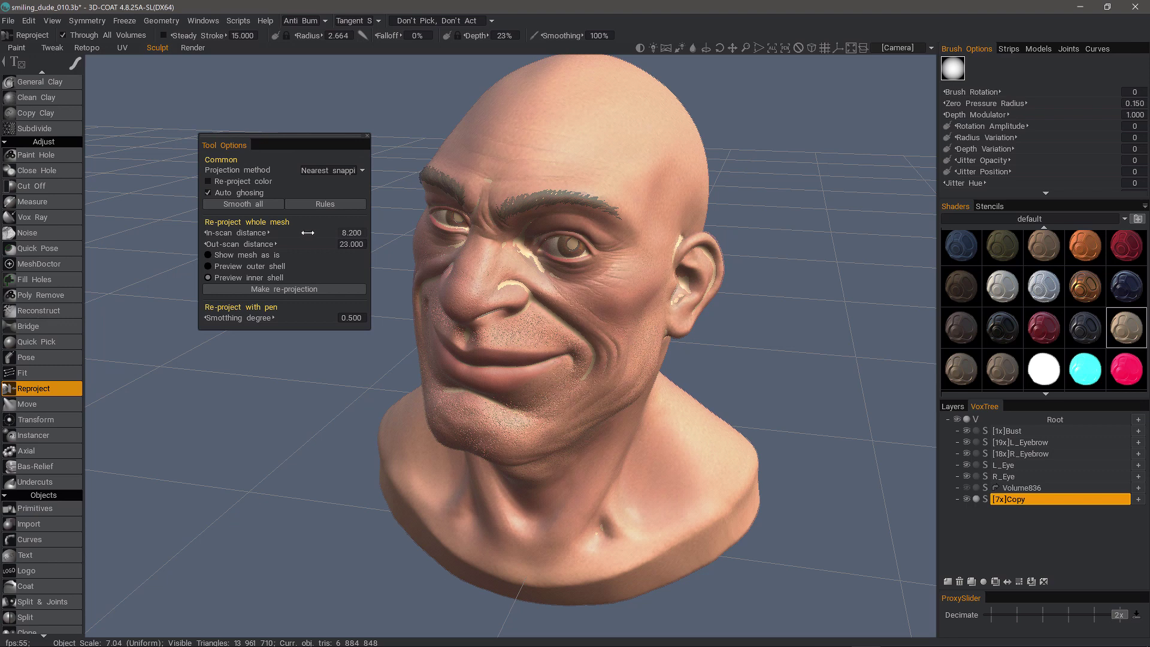
{"action": "left_click_drag", "start_coordinate": [302, 232], "coordinate": [362, 240]}
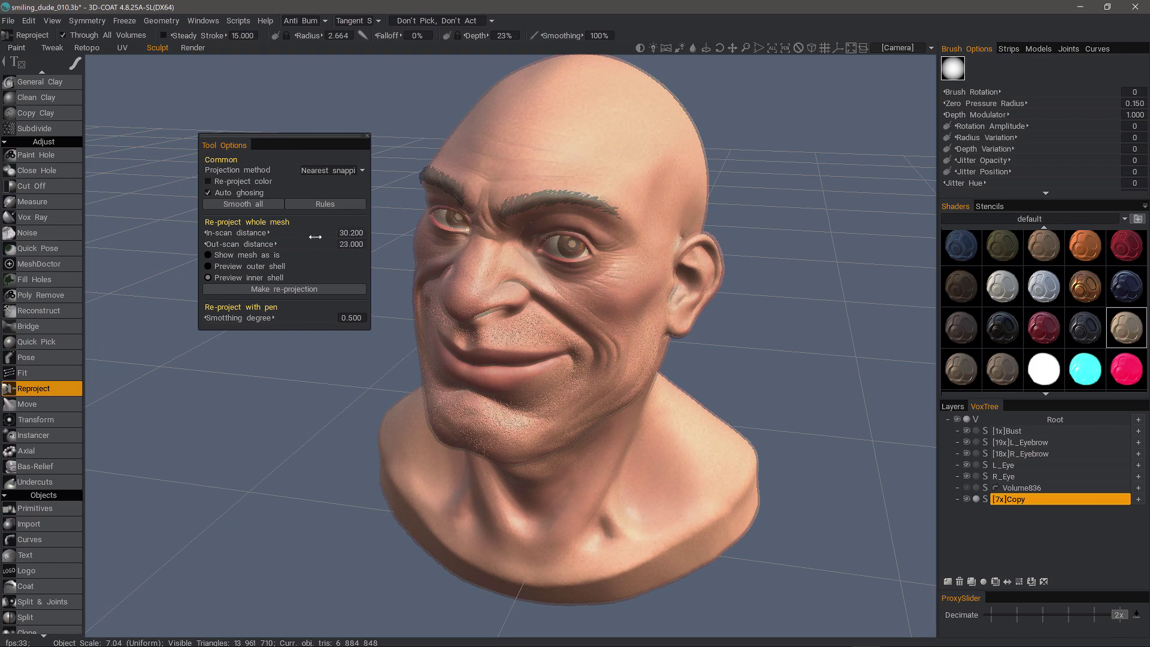
Step: Hide the Bust, both eyebrows and both eyes, leaving only the Copy visible
{"action": "left_click_drag", "start_coordinate": [369, 349], "coordinate": [364, 347]}
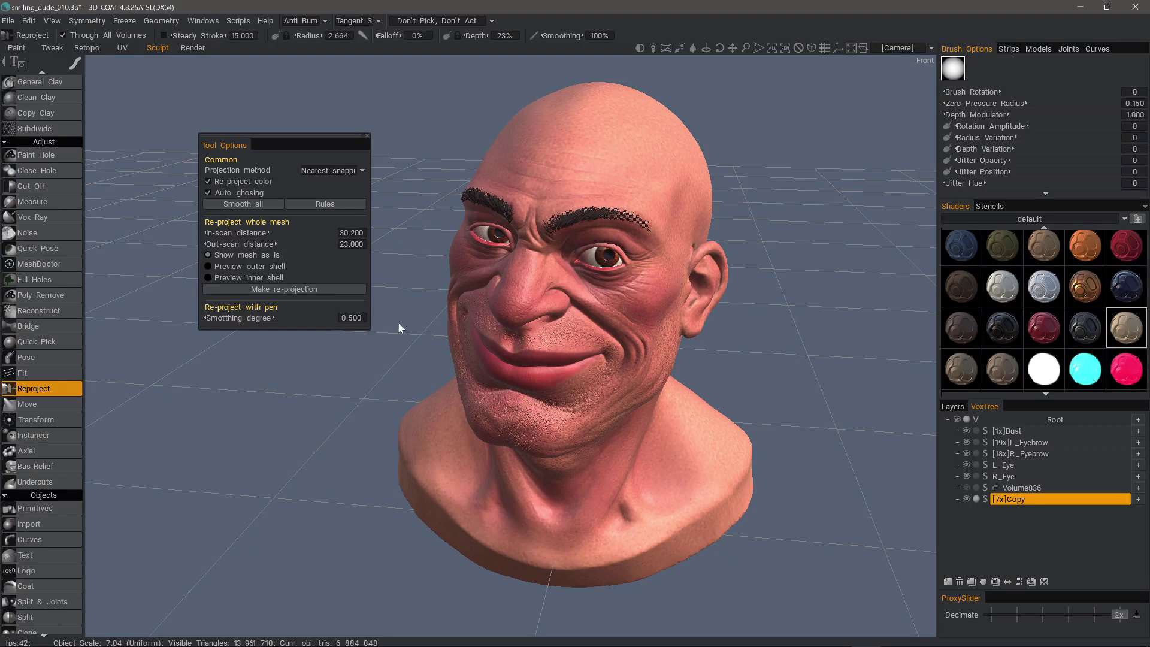
{"action": "left_click", "coordinate": [967, 431]}
{"action": "left_click", "coordinate": [967, 442]}
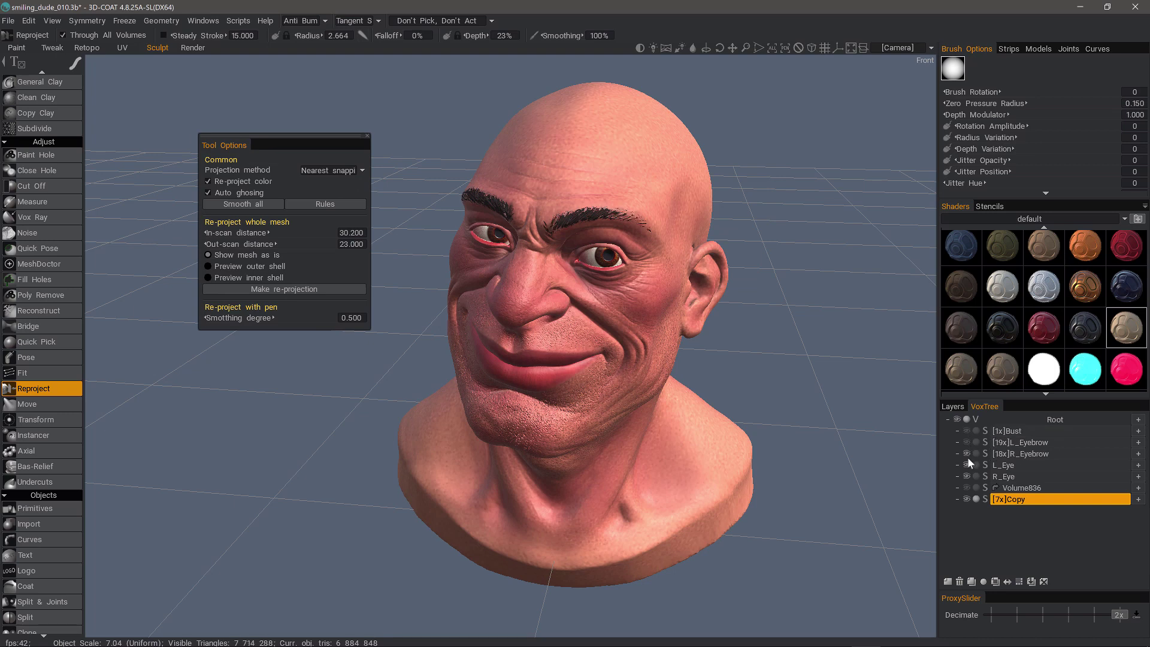
{"action": "left_click", "coordinate": [964, 465]}
{"action": "left_click", "coordinate": [965, 474]}
Step: Toggle the Copy's visibility off and on, and examine its re-projected detail and color from the front and side
{"action": "left_click_drag", "start_coordinate": [773, 388], "coordinate": [844, 390]}
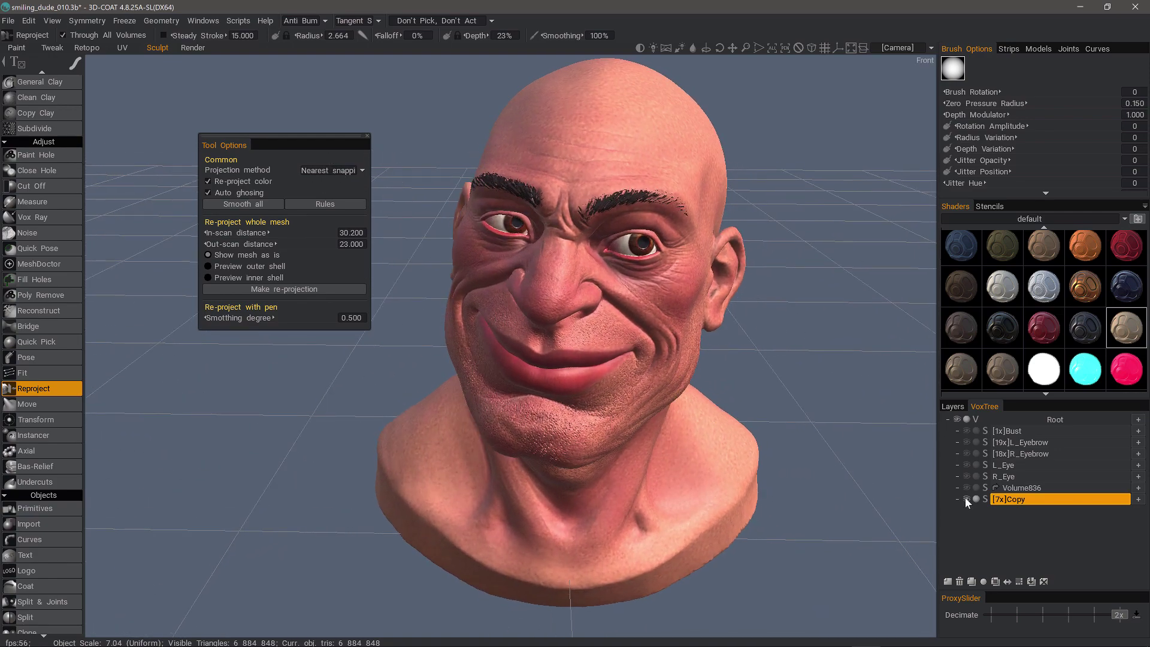
{"action": "left_click", "coordinate": [966, 499]}
{"action": "left_click", "coordinate": [966, 499]}
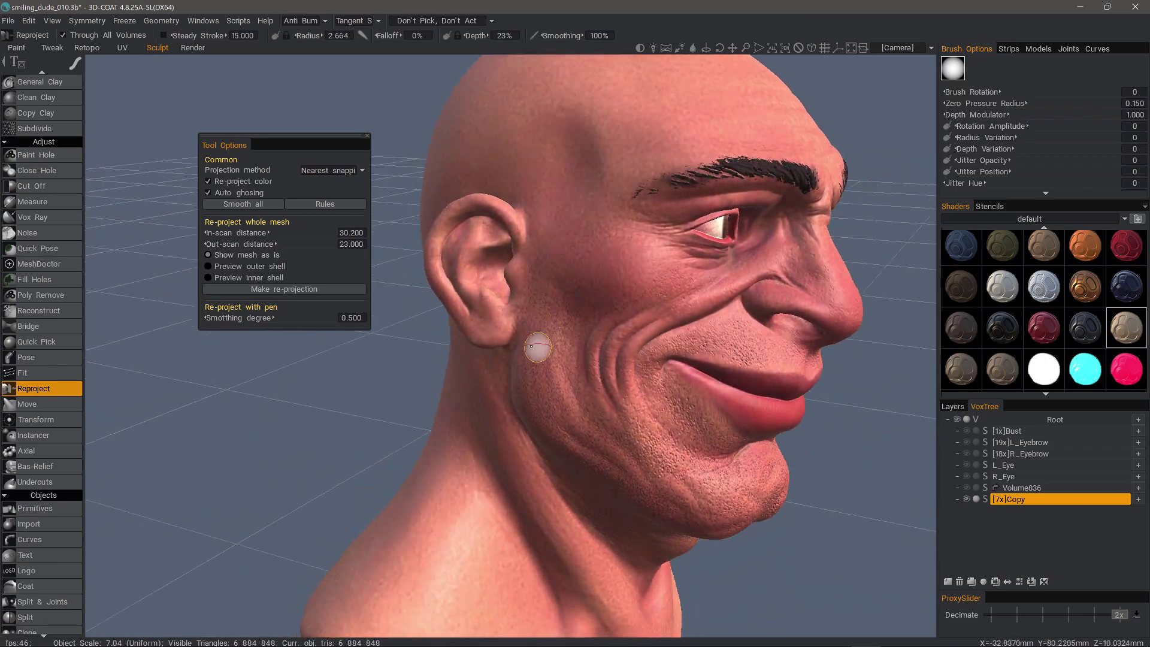
{"action": "middle_click_drag", "start_coordinate": [573, 358], "coordinate": [644, 356]}
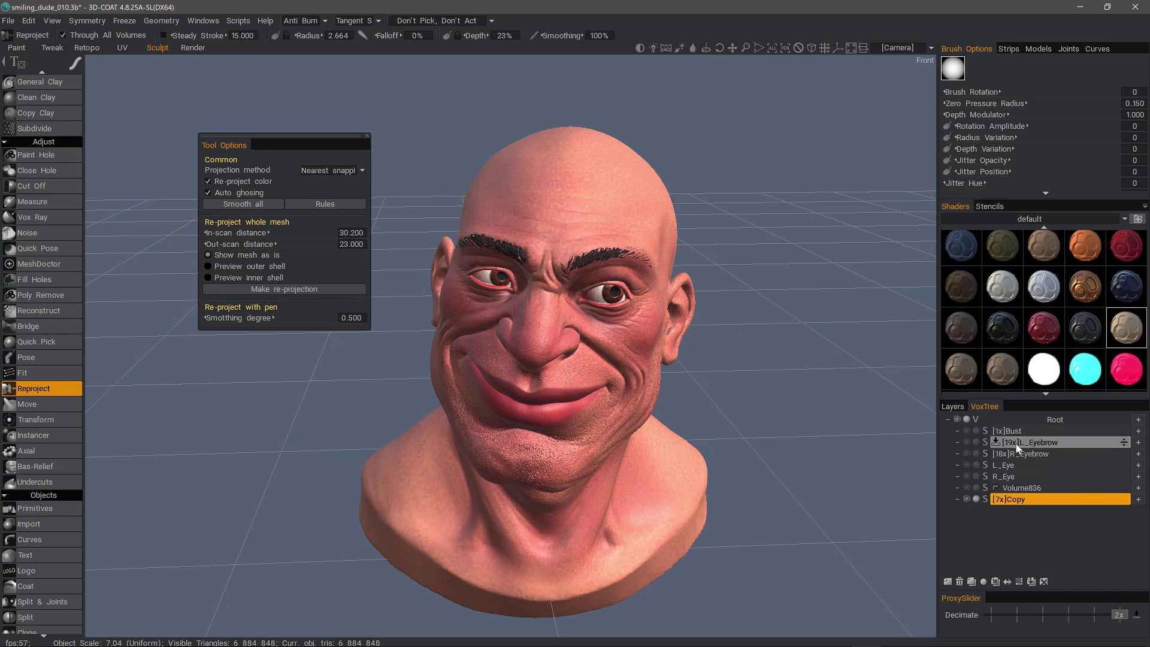
{"action": "left_click_drag", "start_coordinate": [653, 392], "coordinate": [594, 407], "text": "alt"}
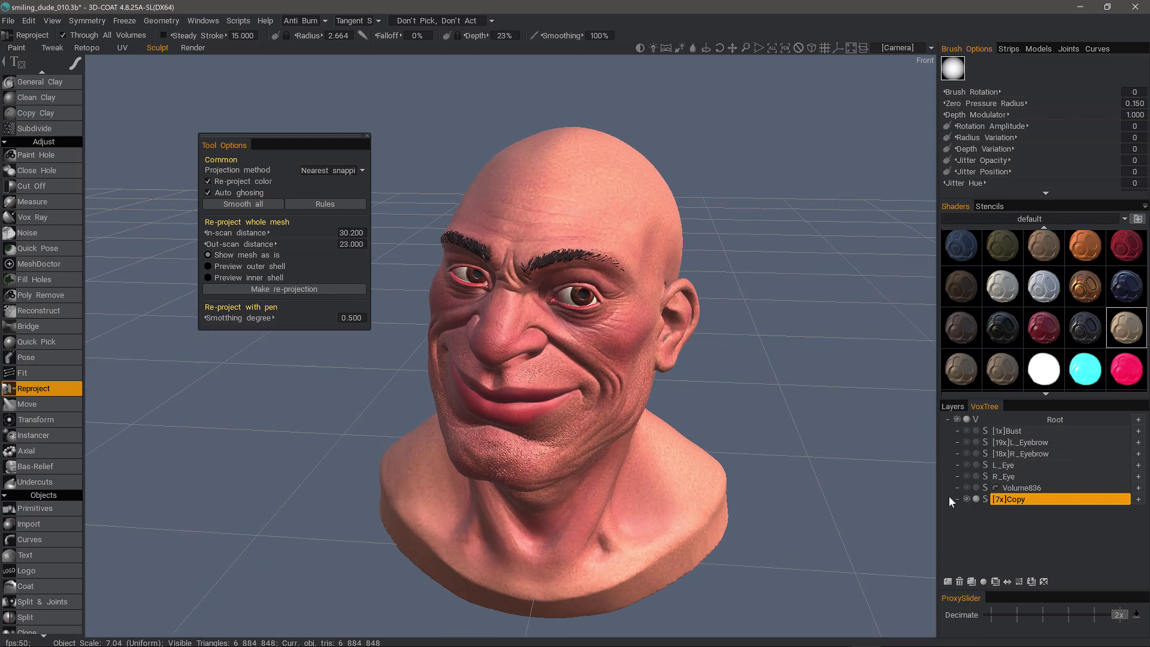